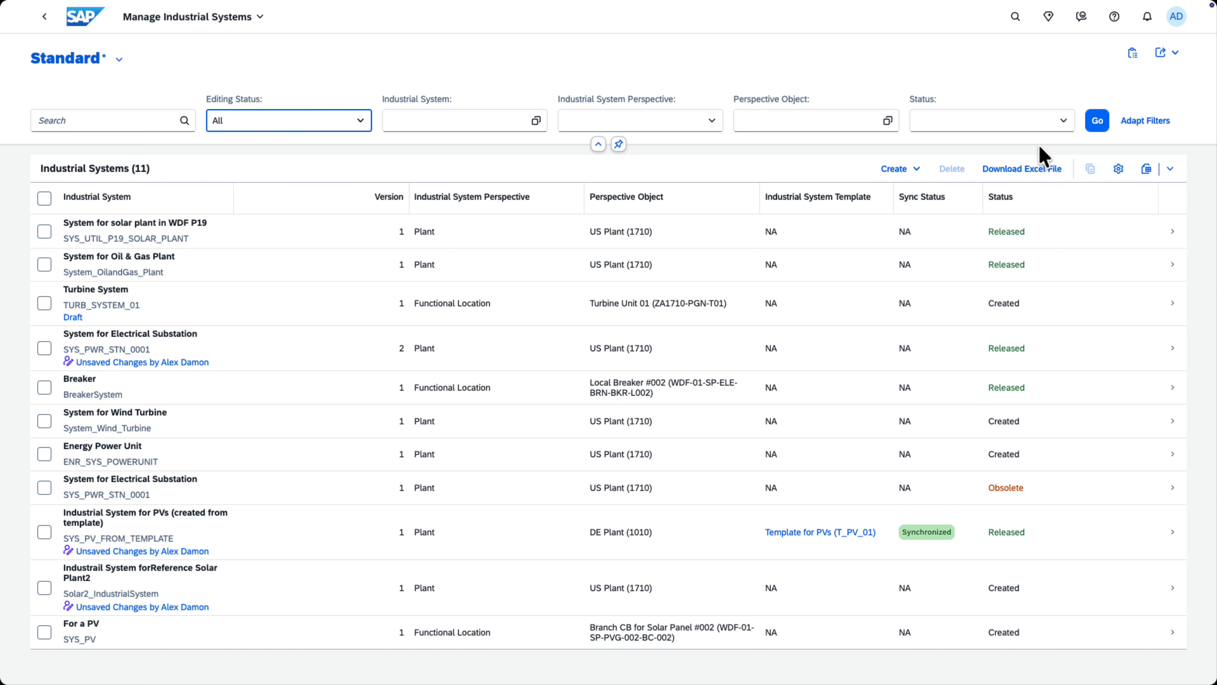
Start a new industrial system with SolarPlantWDF19 as both its ID and description, keeping the default ISO category.
left_click(917, 177)
left_click(899, 200)
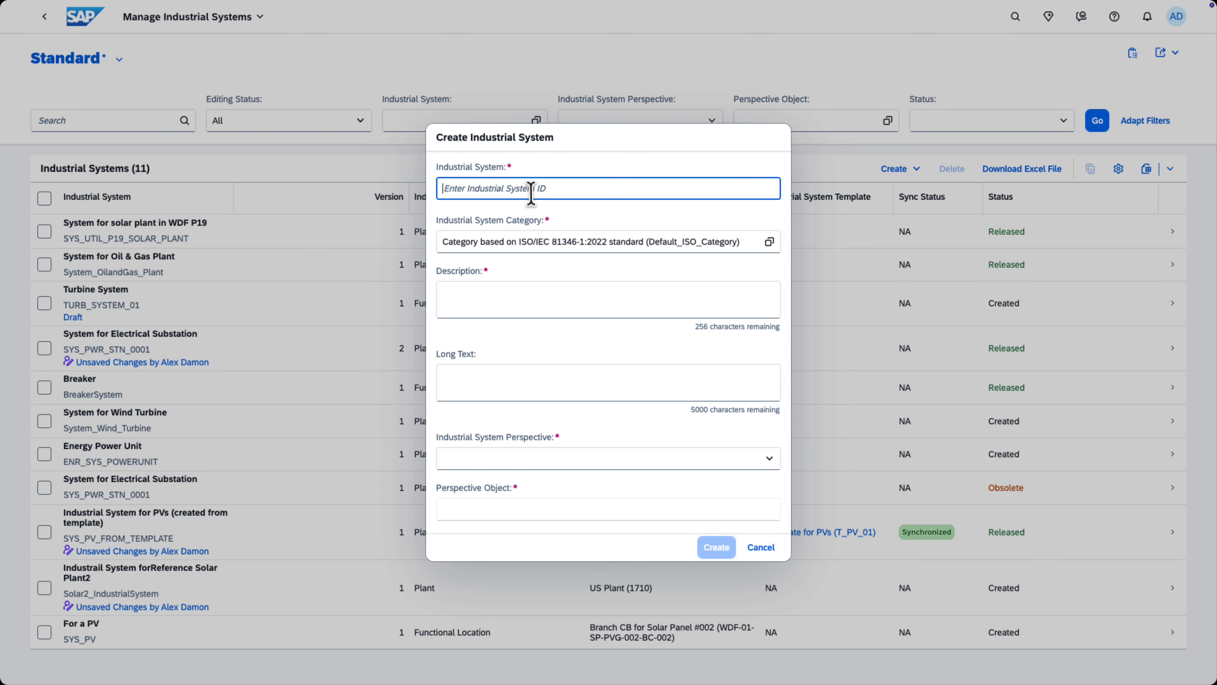
type("SolarPlantWDF19")
left_click(511, 292)
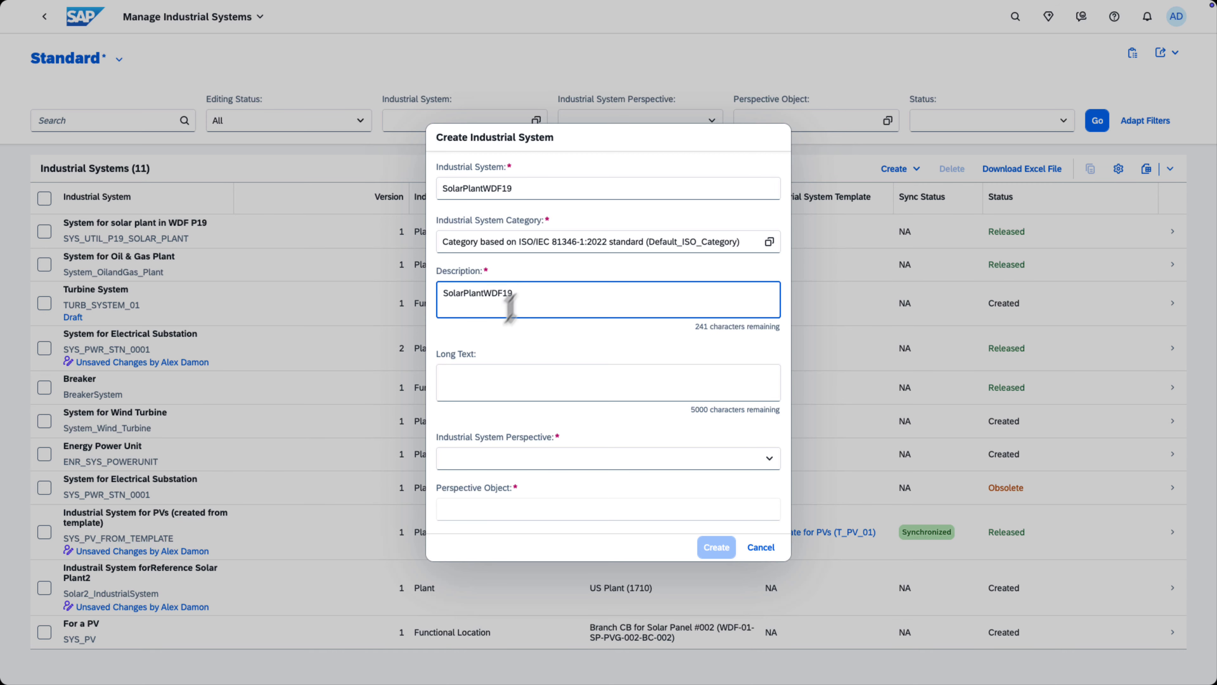
left_click(488, 375)
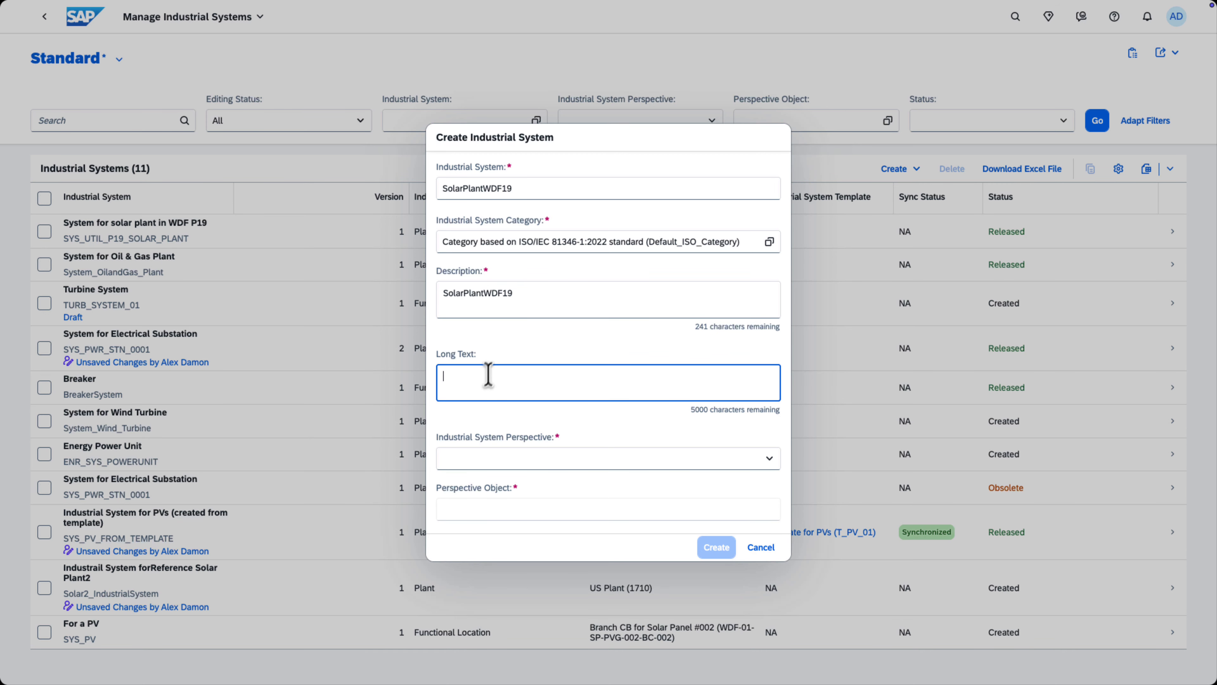
Set the new system's perspective to Equipment, browse the available technical objects without choosing one, and cancel the creation.
left_click(532, 459)
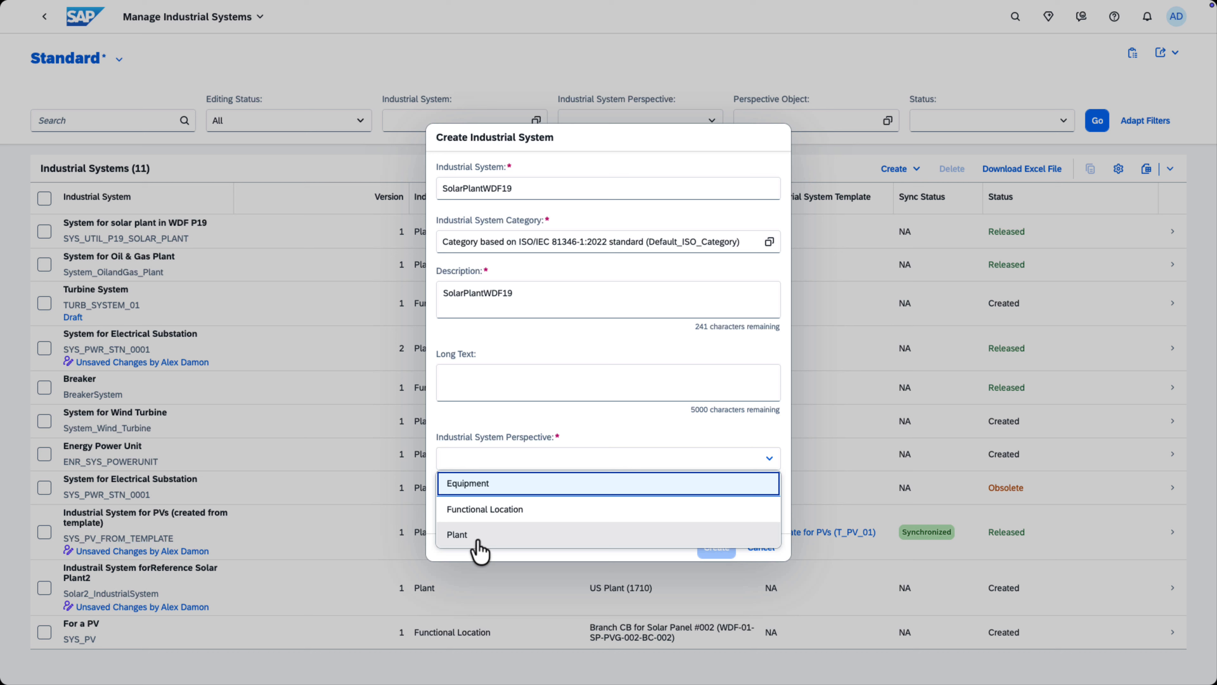
left_click(541, 490)
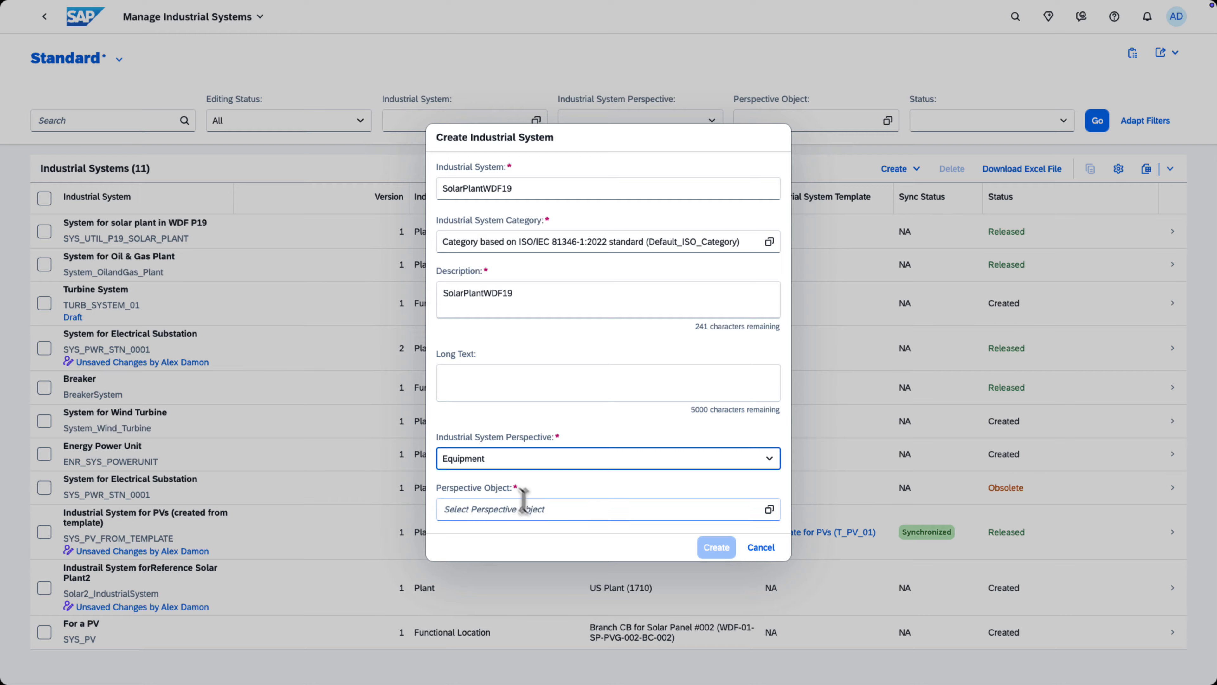
left_click(770, 510)
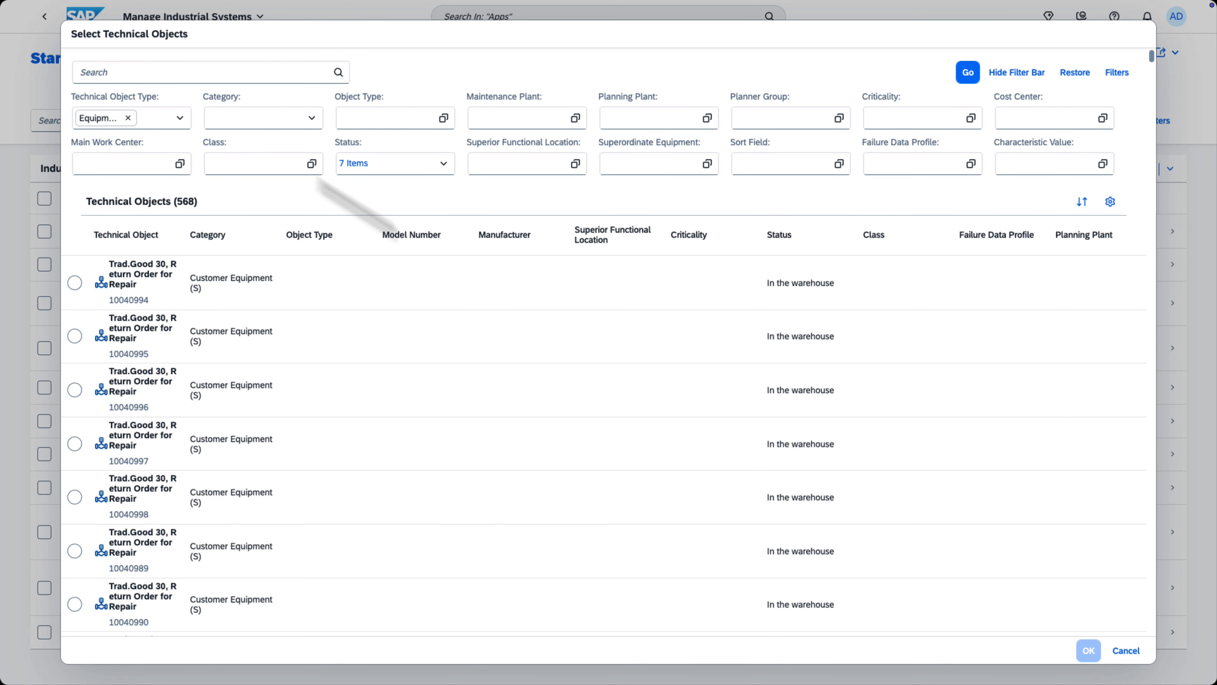
left_click(1126, 660)
left_click(1127, 660)
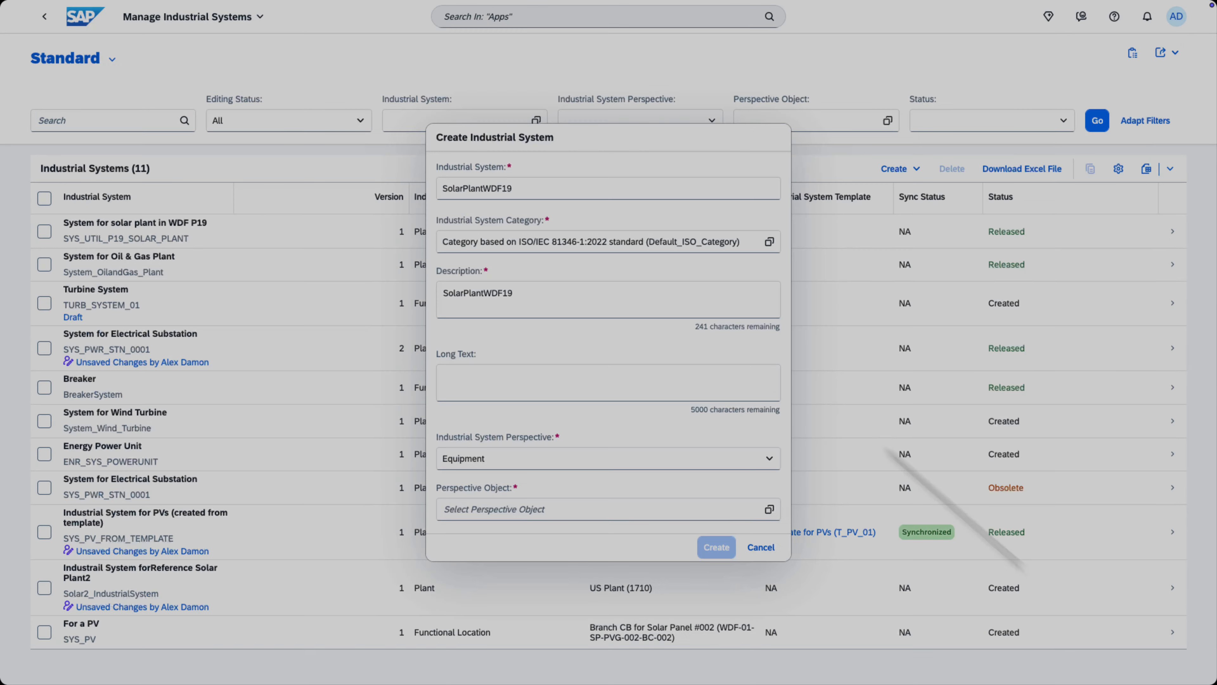
left_click(533, 189)
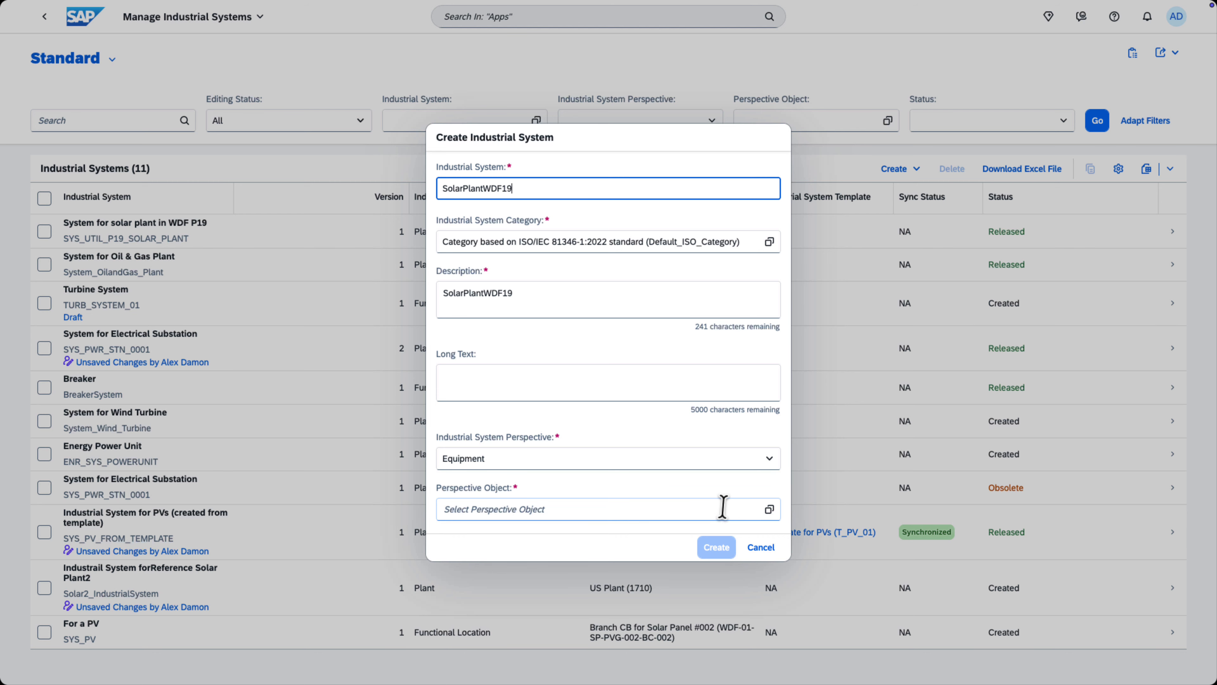
left_click(760, 547)
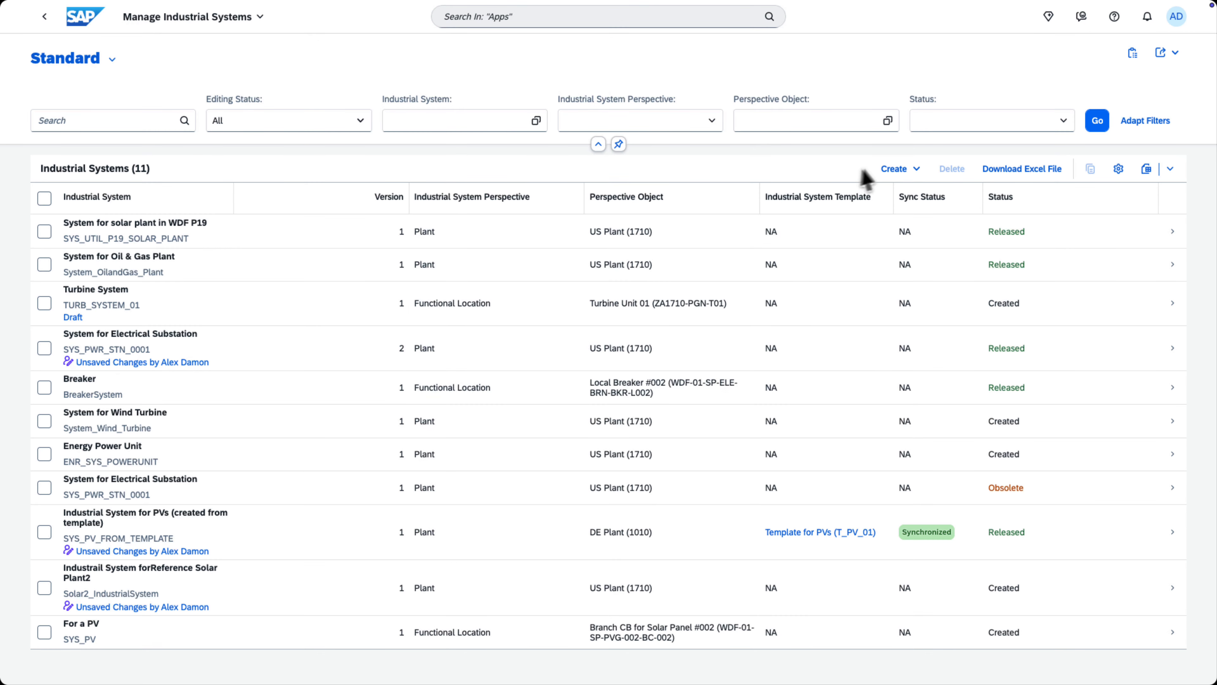
Start creating an industrial system from the template Template for PVs (T_PV_01), and cancel it.
left_click(904, 179)
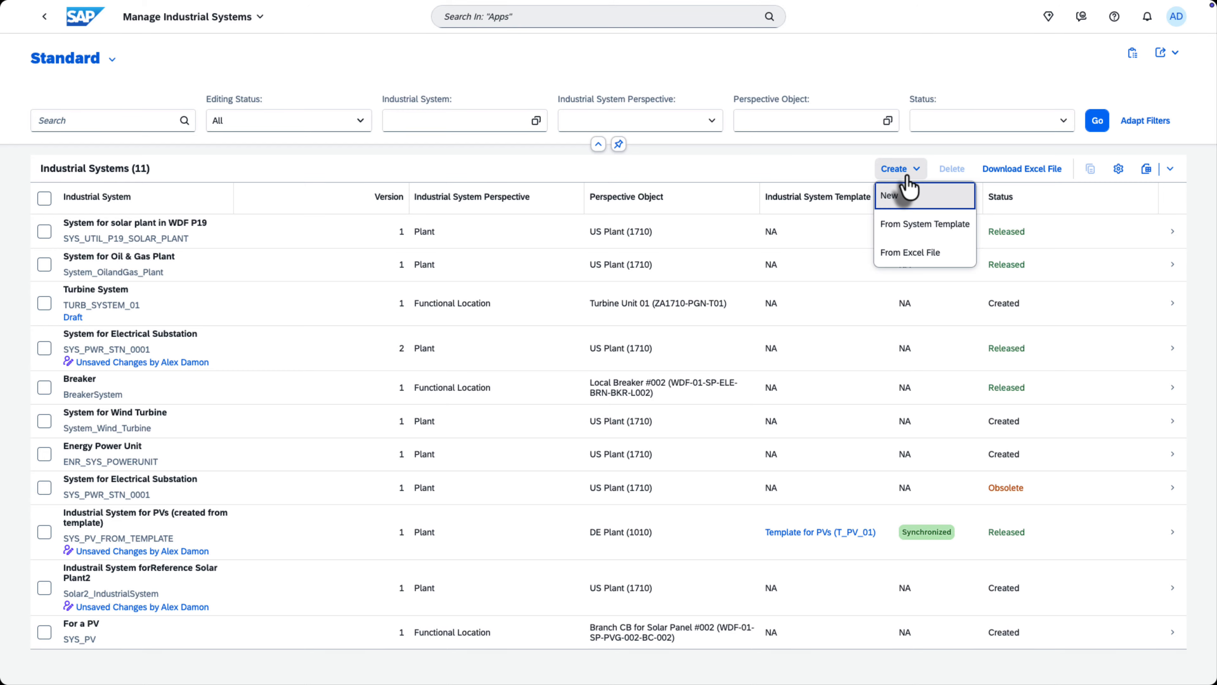
left_click(914, 237)
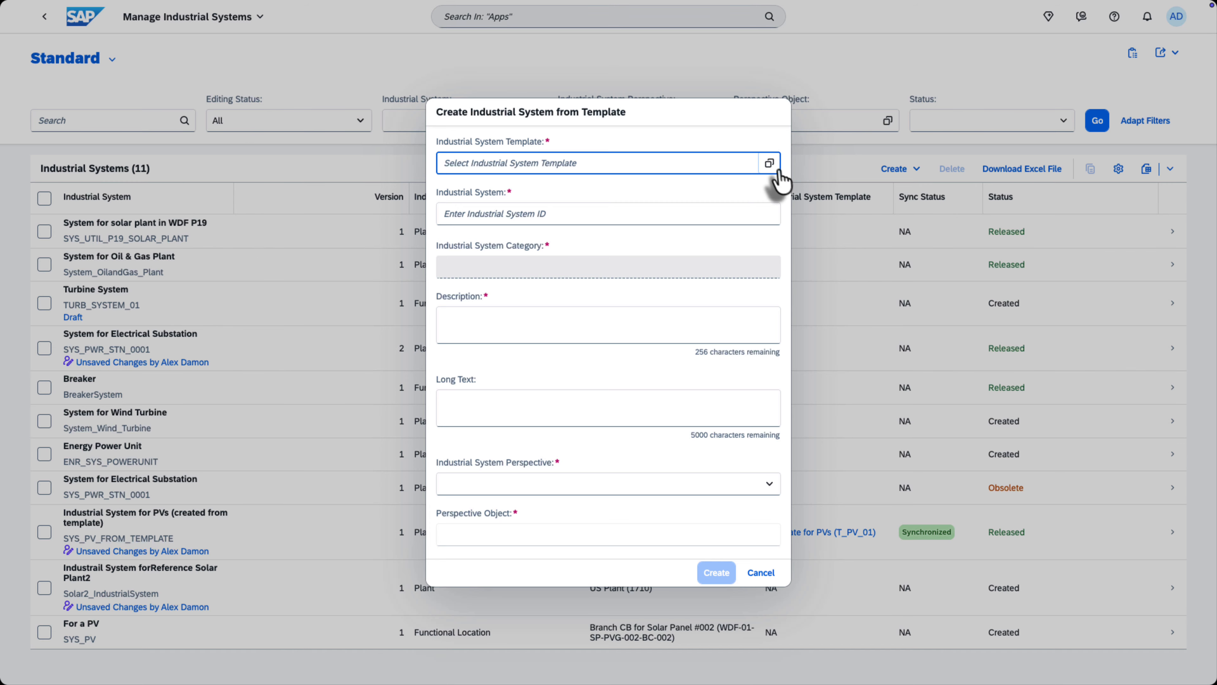
left_click(769, 163)
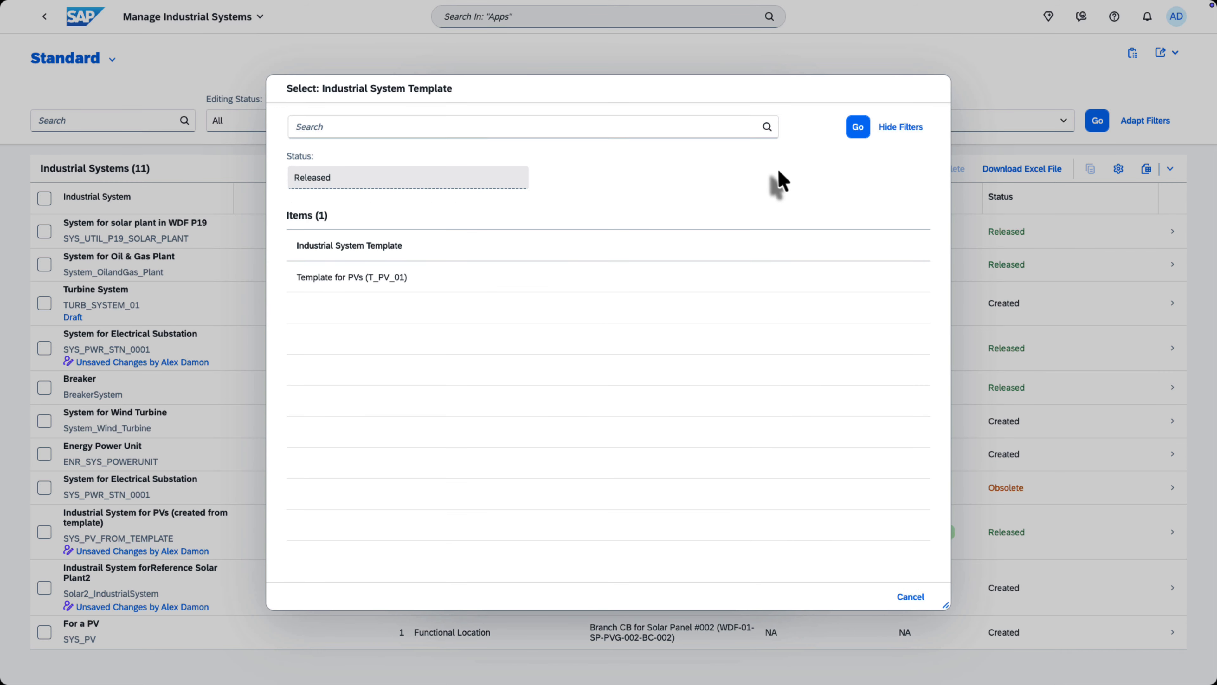
left_click(341, 288)
left_click(759, 576)
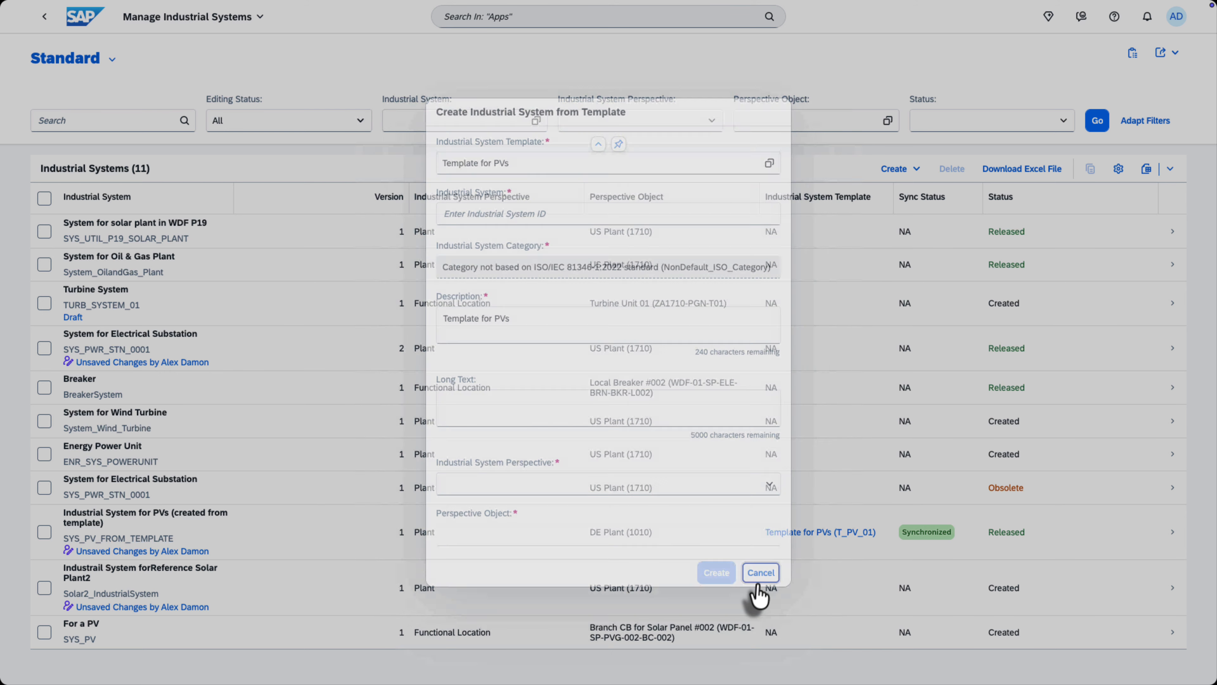
Open version 1 of Template for PVs in Manage Industrial System Templates and review its structure and available status changes.
left_click(84, 16)
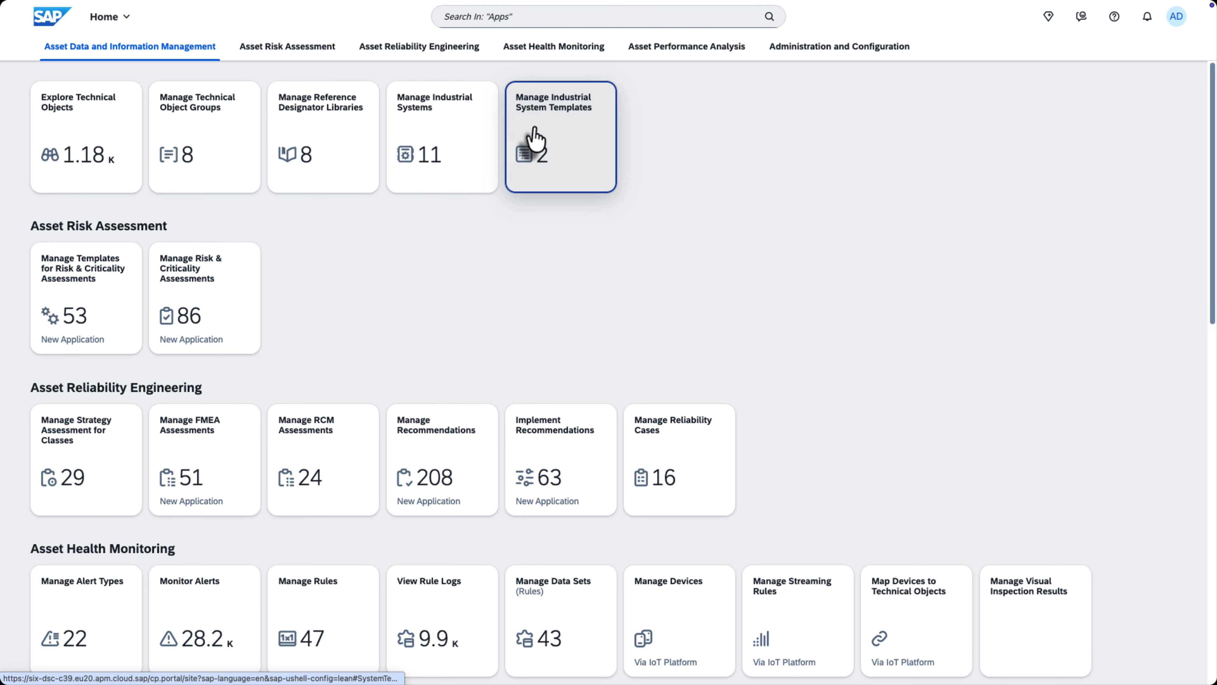
left_click(534, 130)
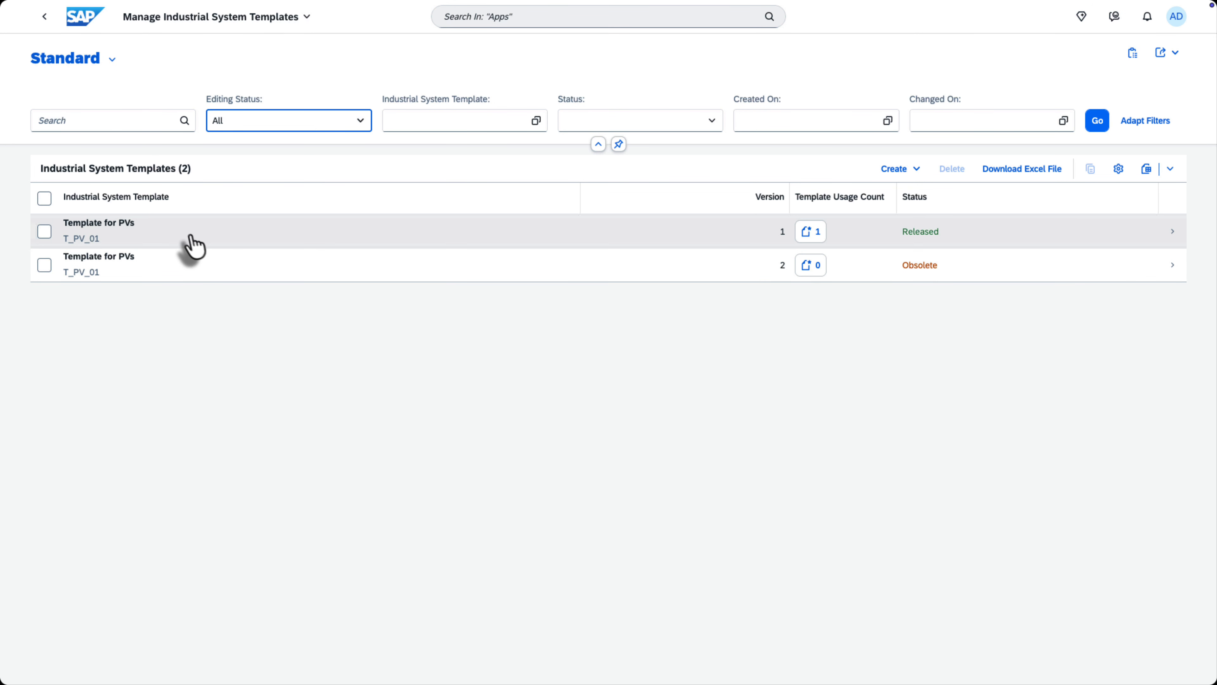
left_click(192, 239)
left_click(163, 201)
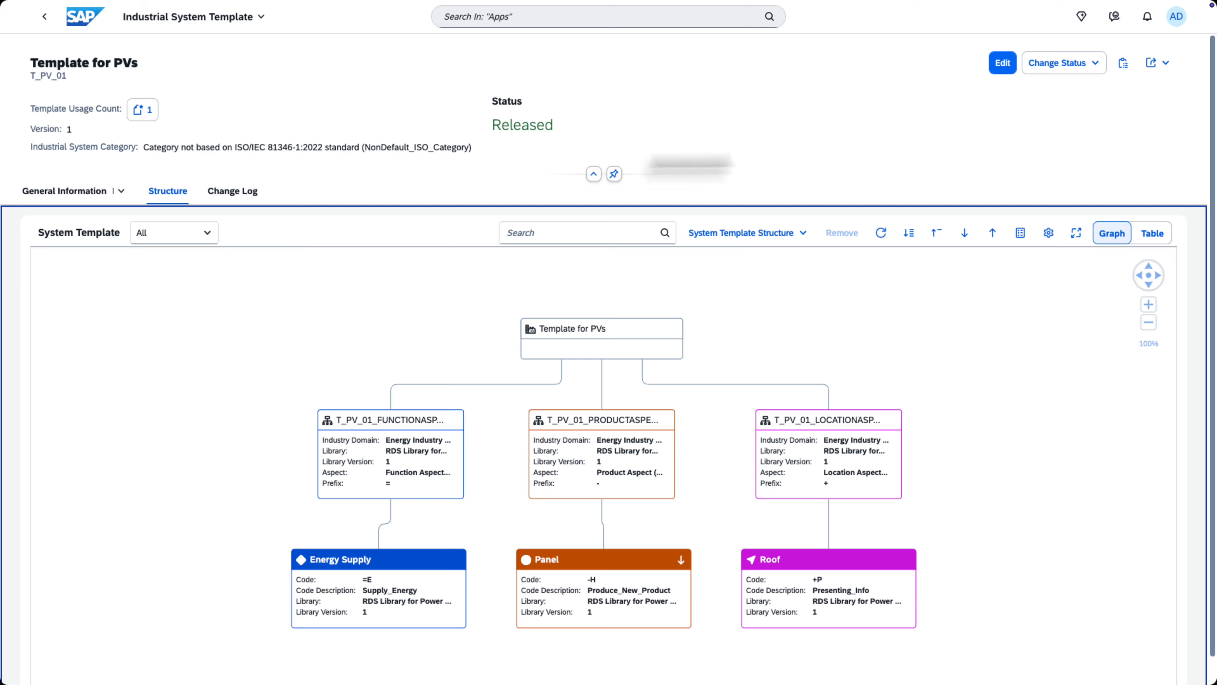
left_click(1054, 64)
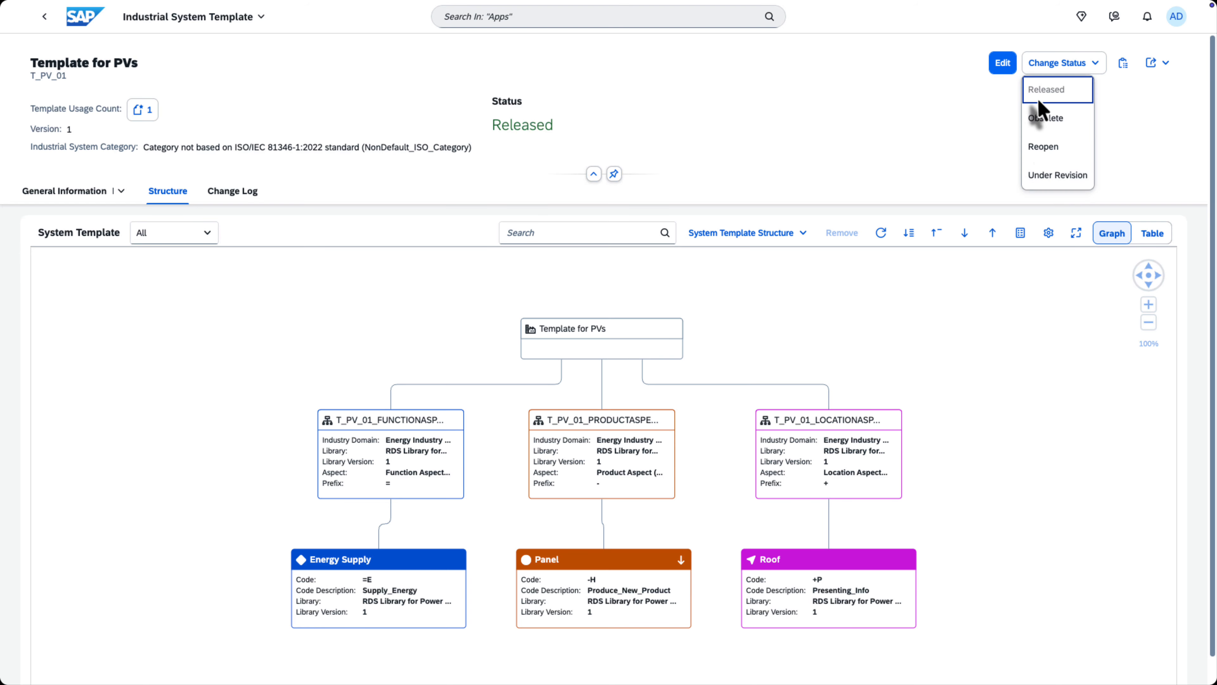
Return to Manage Industrial Systems and select the system SYS_PV_FROM_TEMPLATE to examine its template synchronization status.
left_click(81, 18)
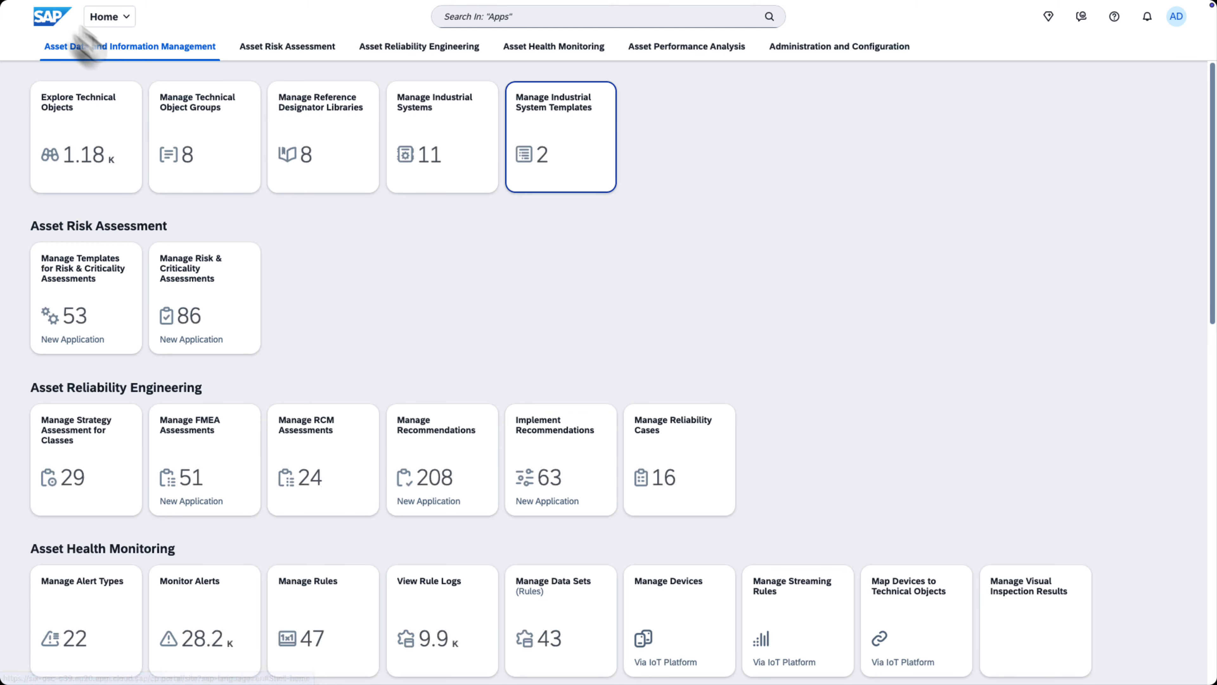
left_click(433, 144)
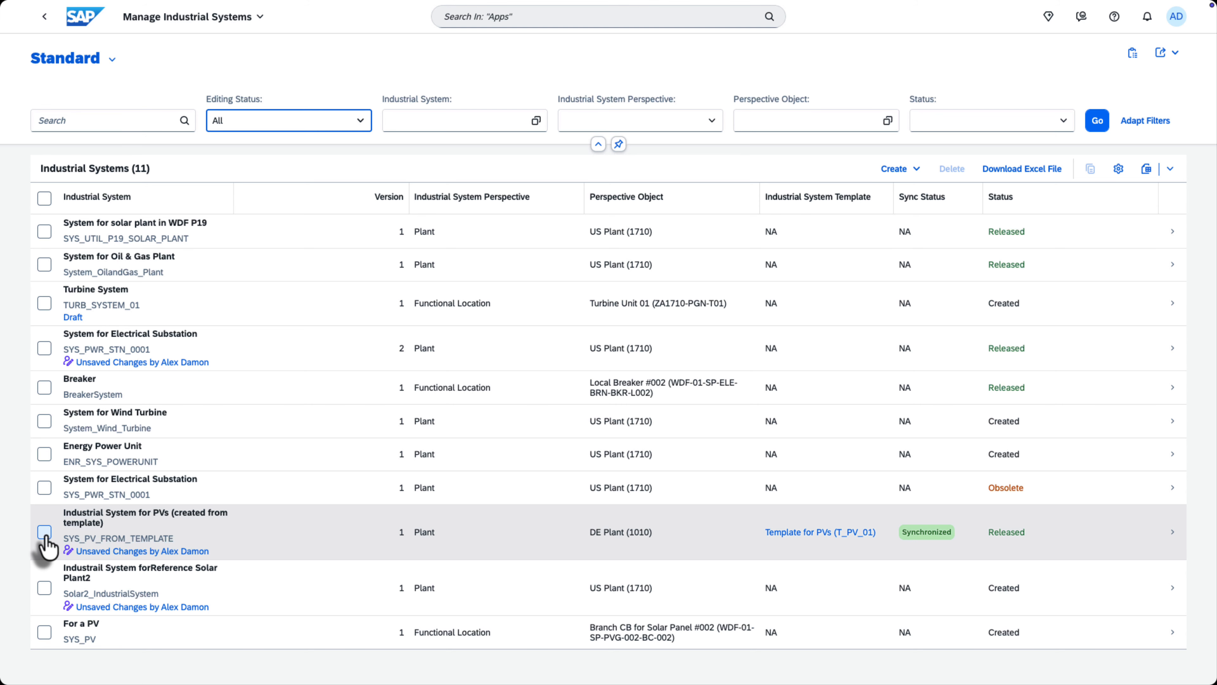
left_click(44, 533)
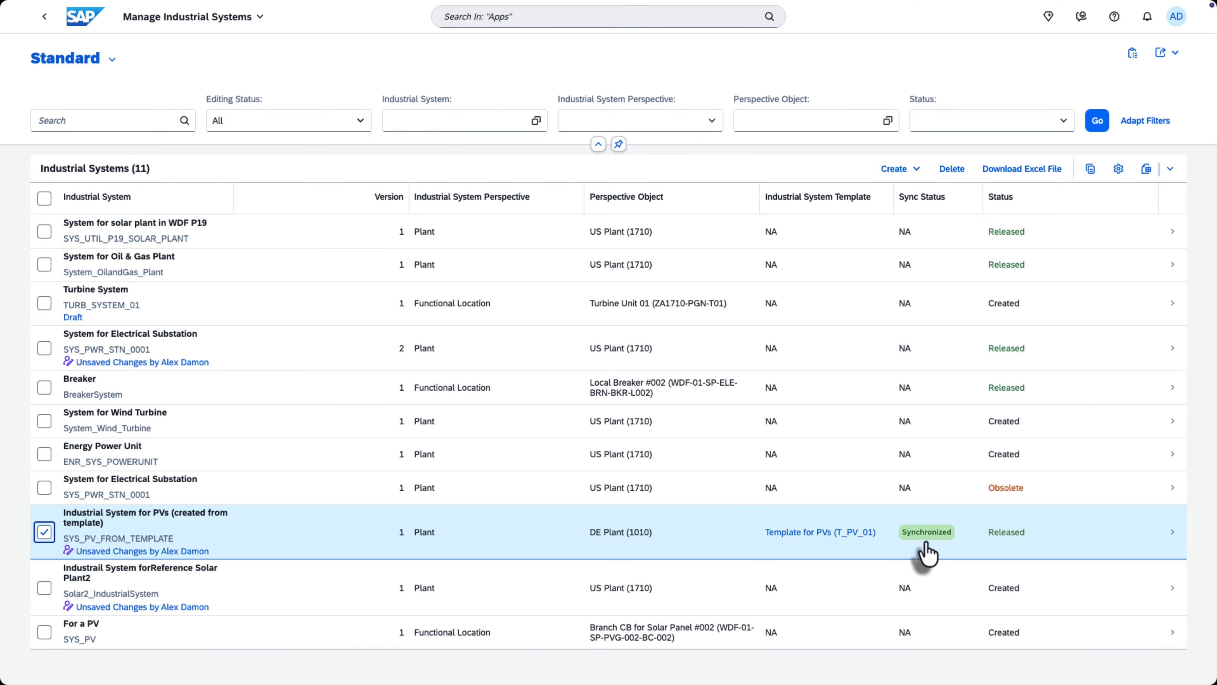
Review the industrial system import jobs and open the job manager.
left_click(1134, 55)
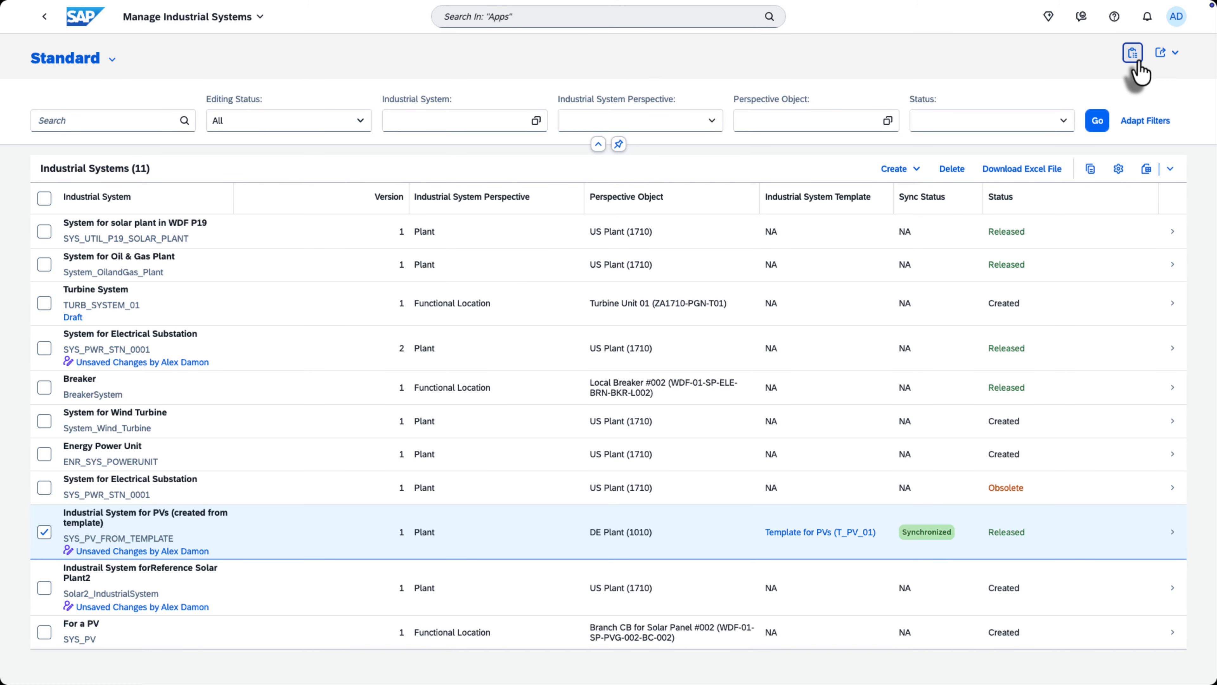
left_click(1164, 146)
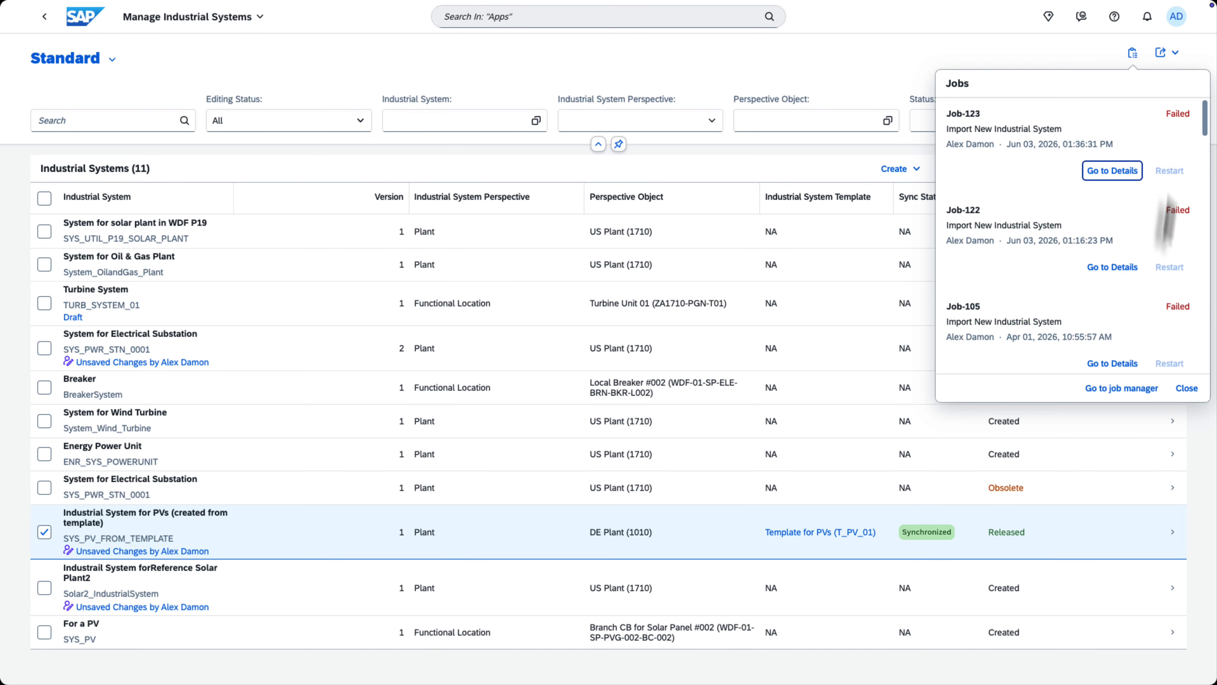
left_click(1122, 388)
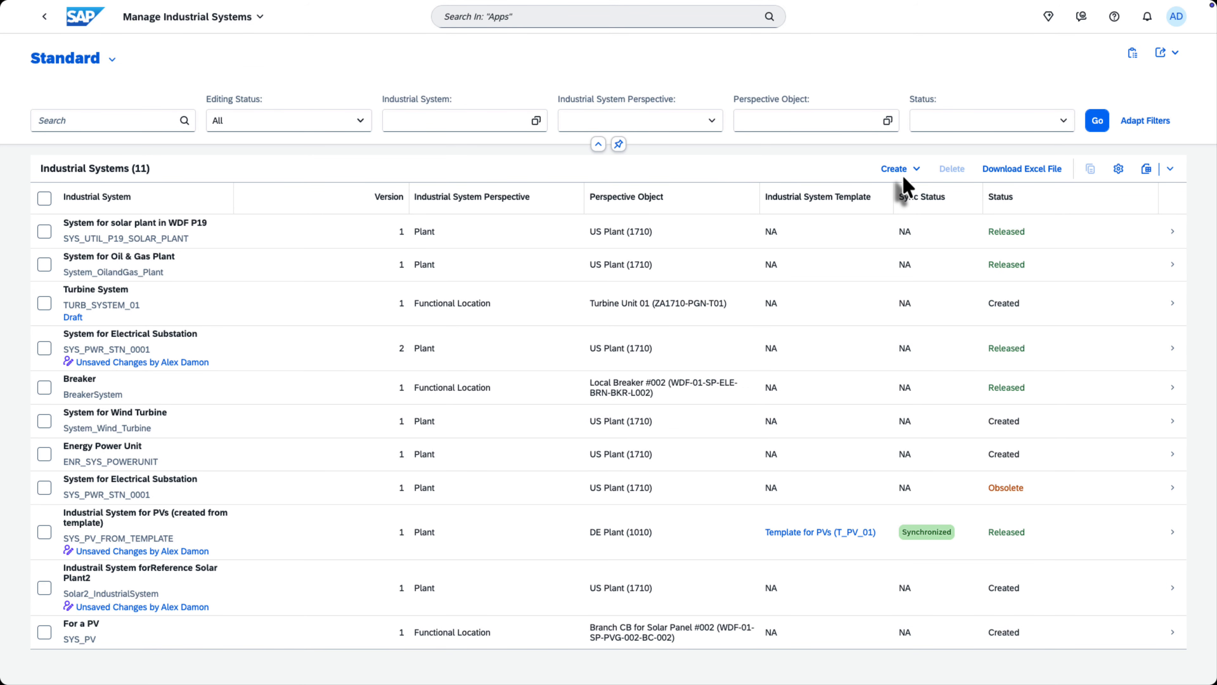
left_click(903, 173)
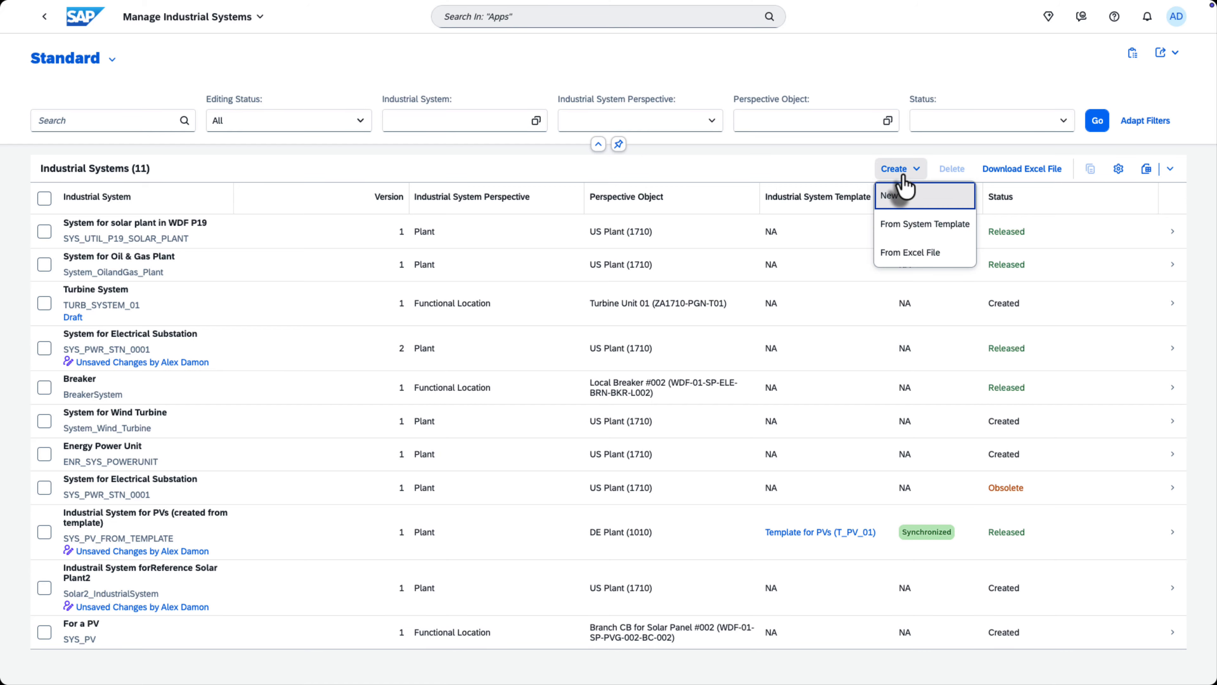
left_click(916, 256)
left_click(790, 396)
Download the industrial system Excel file and, in Excel, review the hierarchy and Relationships sheets of SYS_UTIL_P19_SOLAR_PLANT.
left_click(1026, 175)
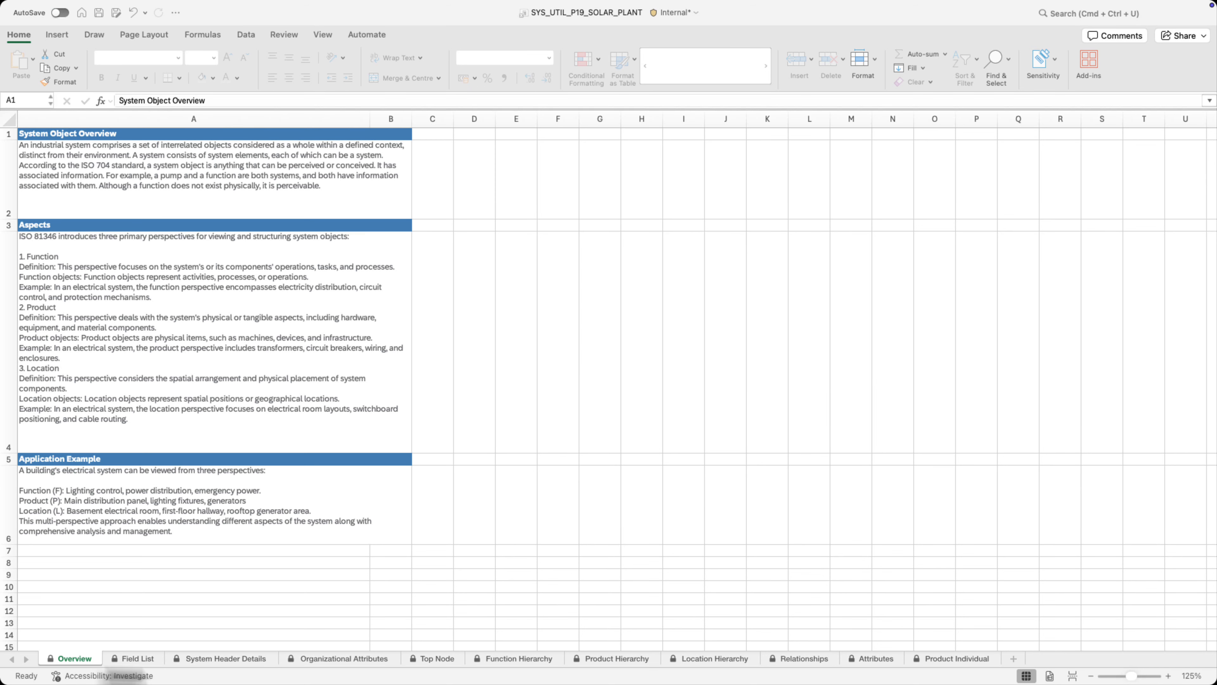
left_click(523, 660)
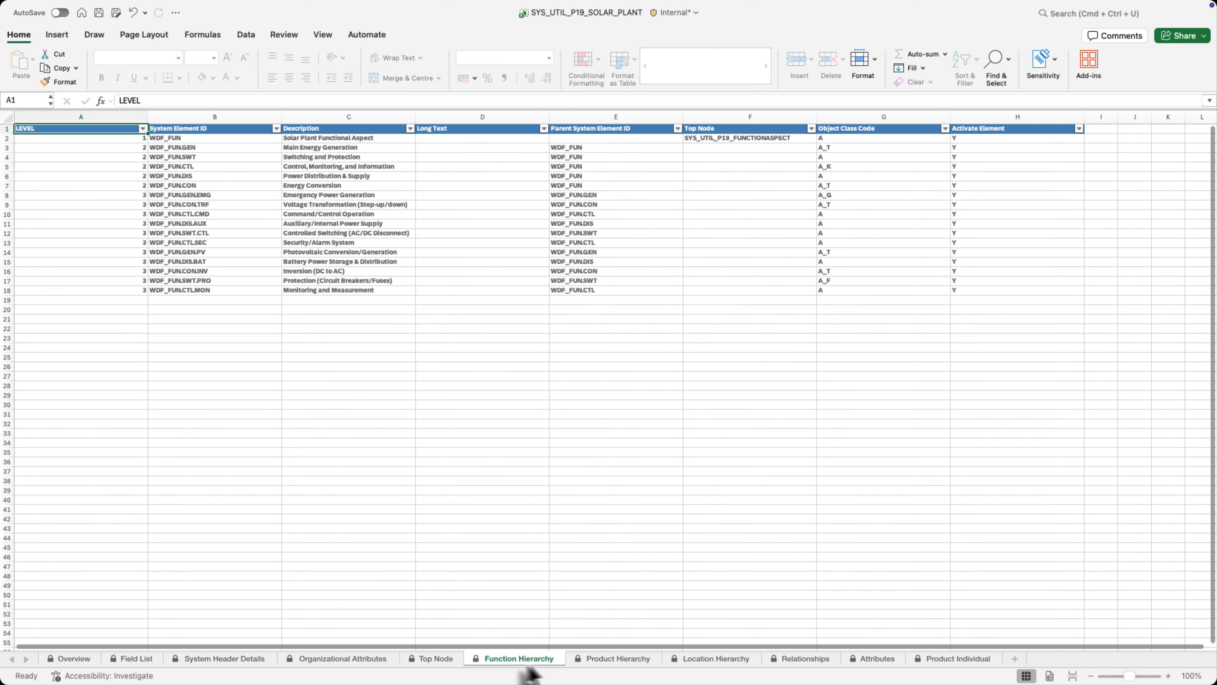
left_click(608, 659)
left_click(713, 662)
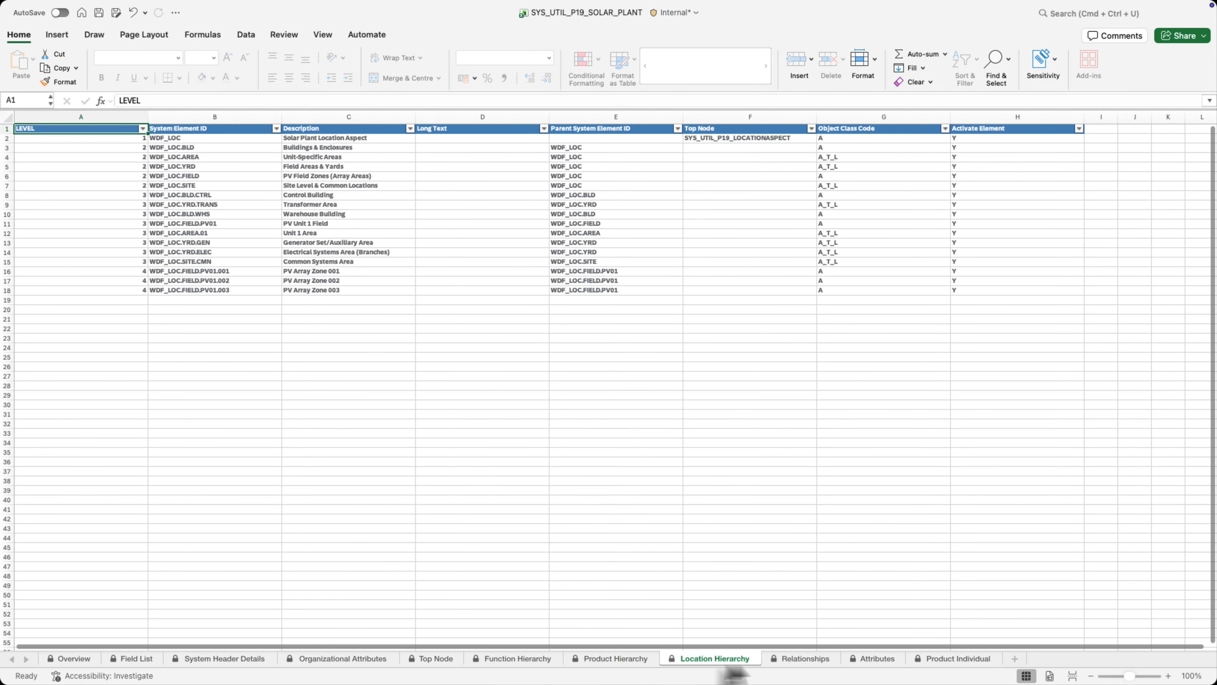
left_click(782, 662)
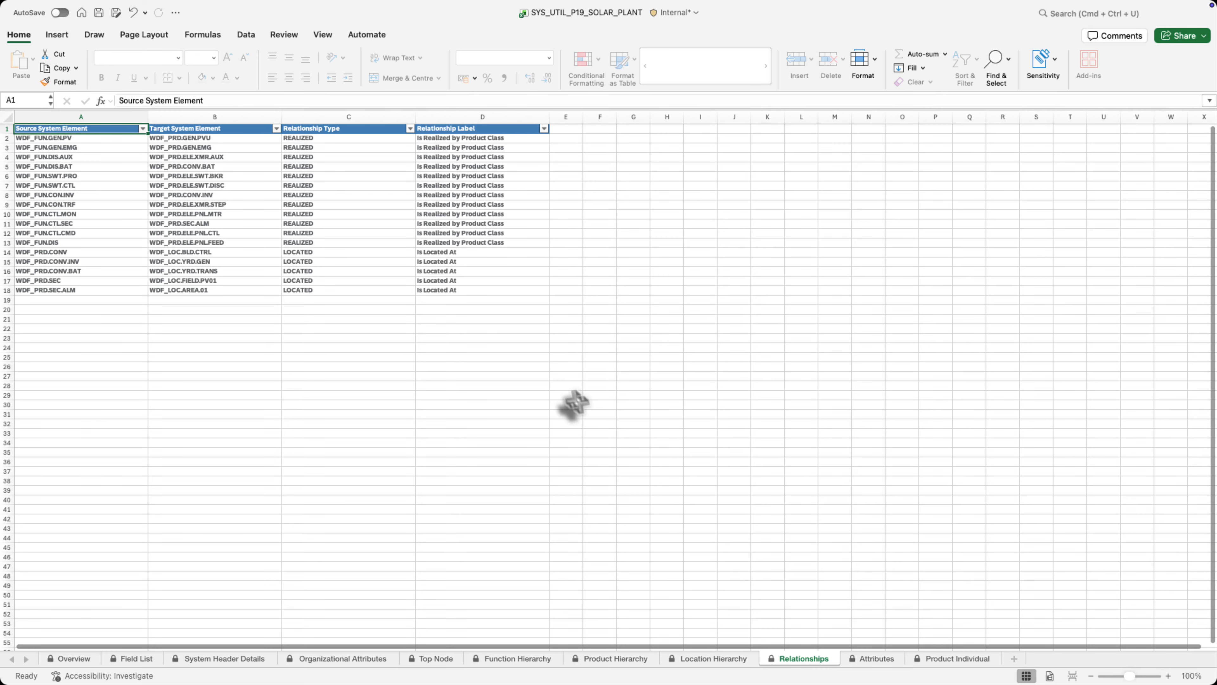
key("ctrl+Right")
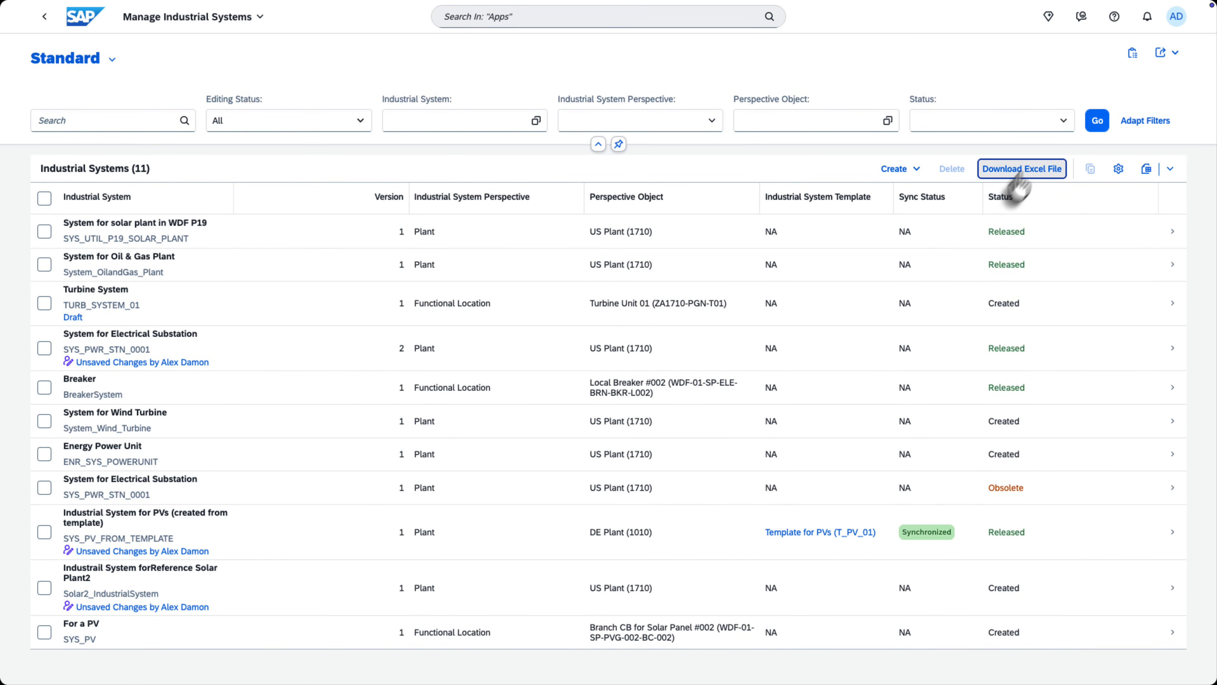
In Manage Industrial Systems, import a new industrial system from an Excel file and check the import jobs.
left_click(897, 169)
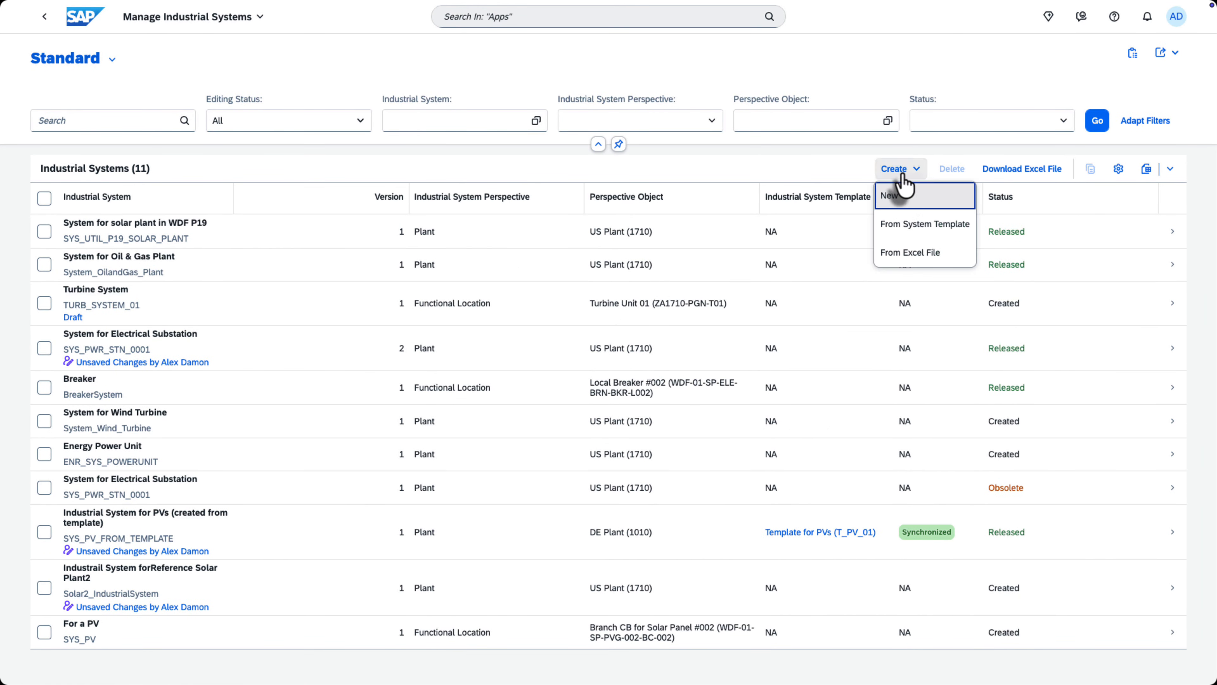
left_click(913, 251)
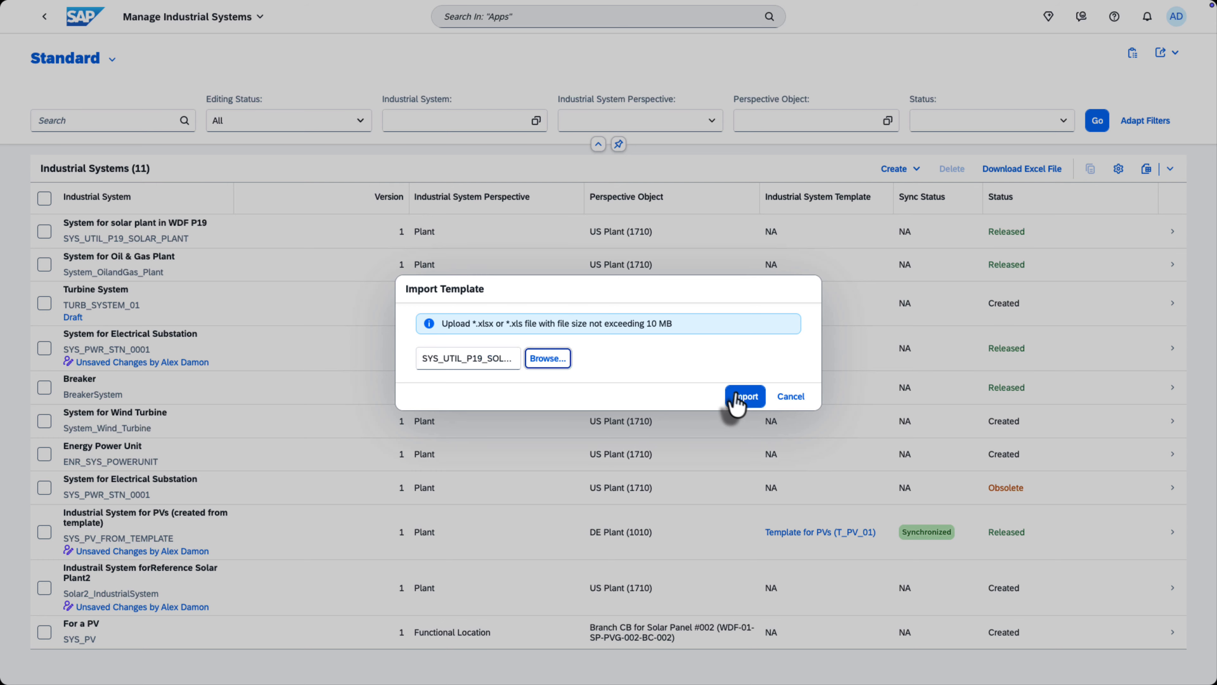
left_click(738, 397)
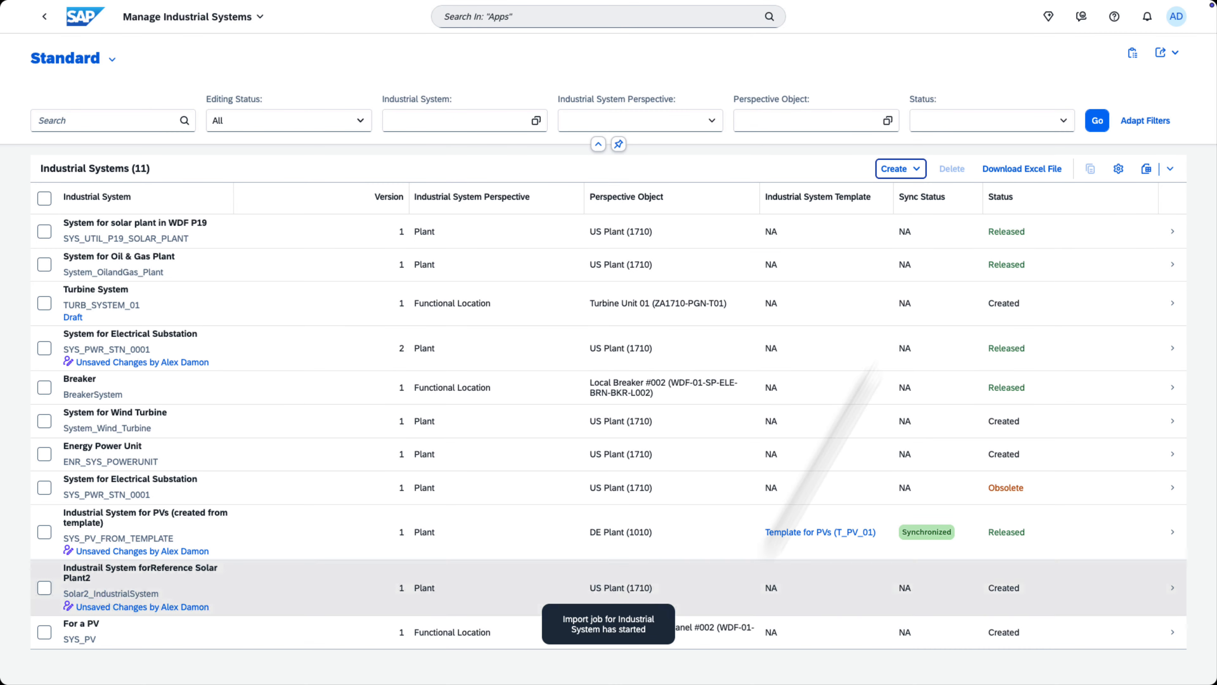
left_click(1132, 54)
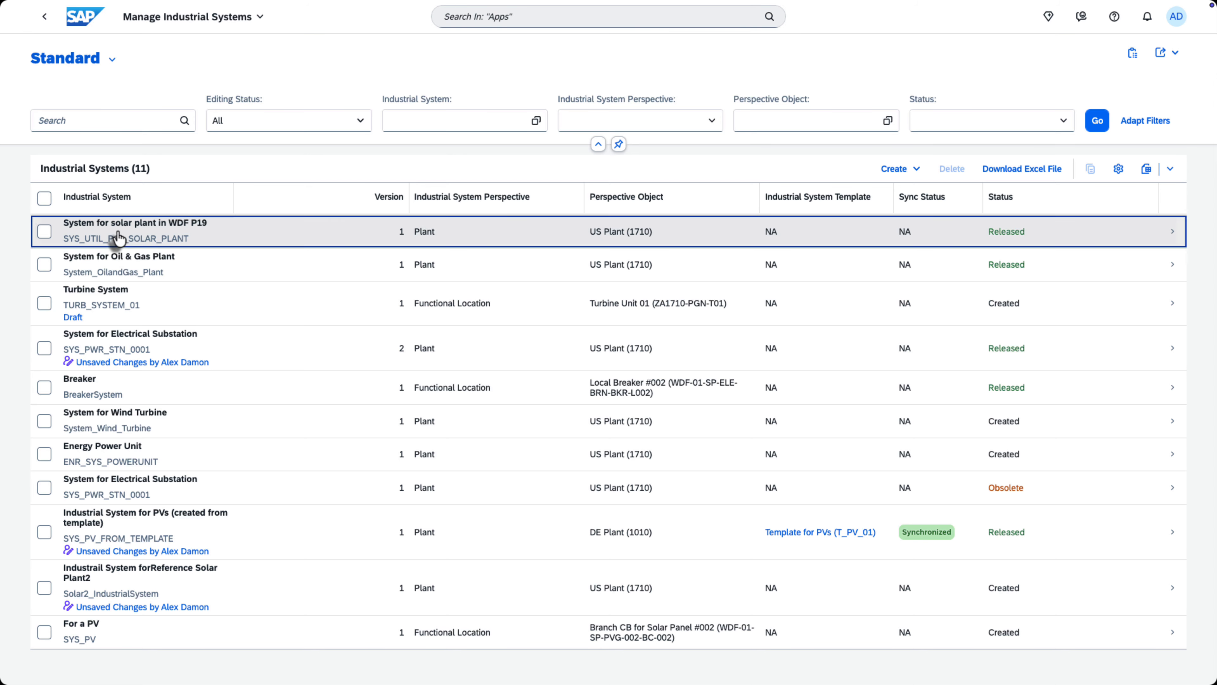
Open System for solar plant in WDF P19, change its status to Reopen, and start editing the new version.
left_click(114, 238)
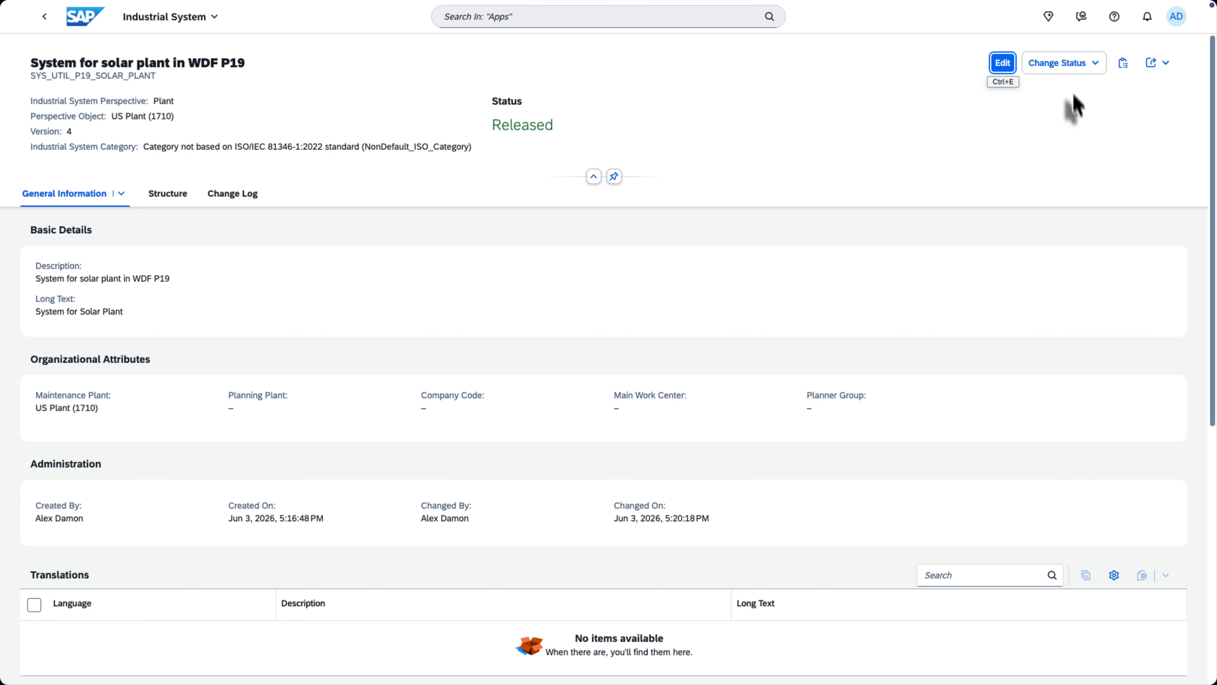
left_click(1069, 63)
left_click(1061, 146)
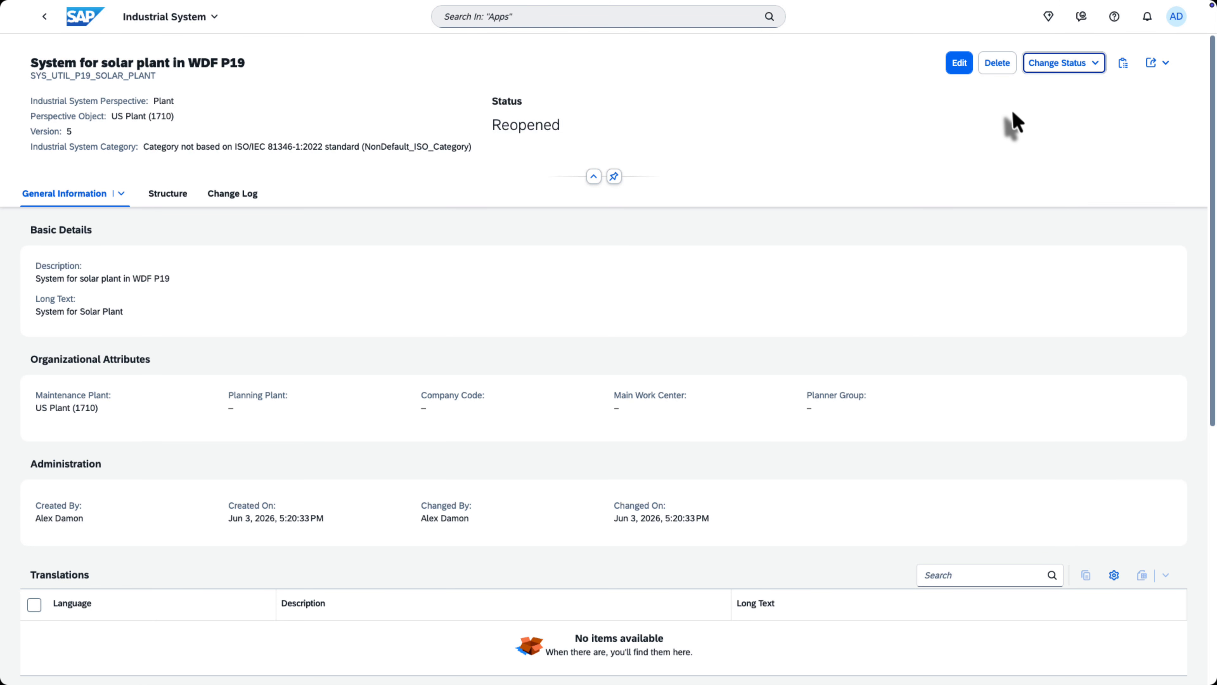
left_click(960, 76)
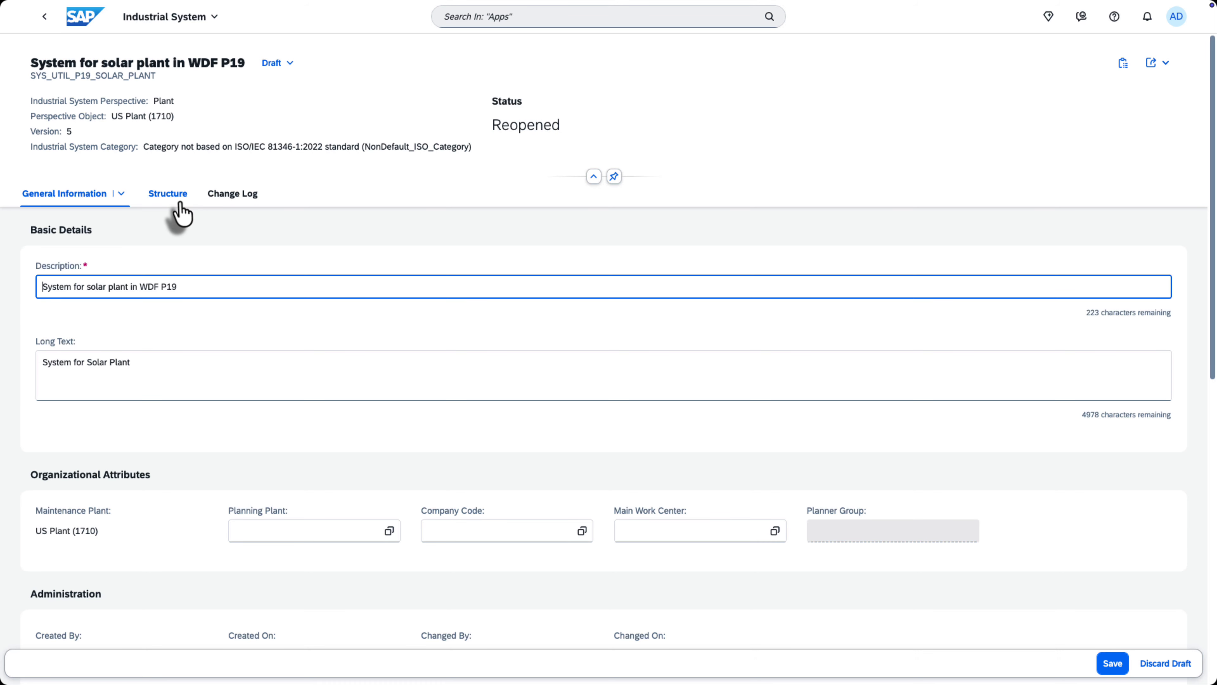
Display the system's structure graph and view the form for adding an element under the function aspect, then cancel it.
left_click(179, 203)
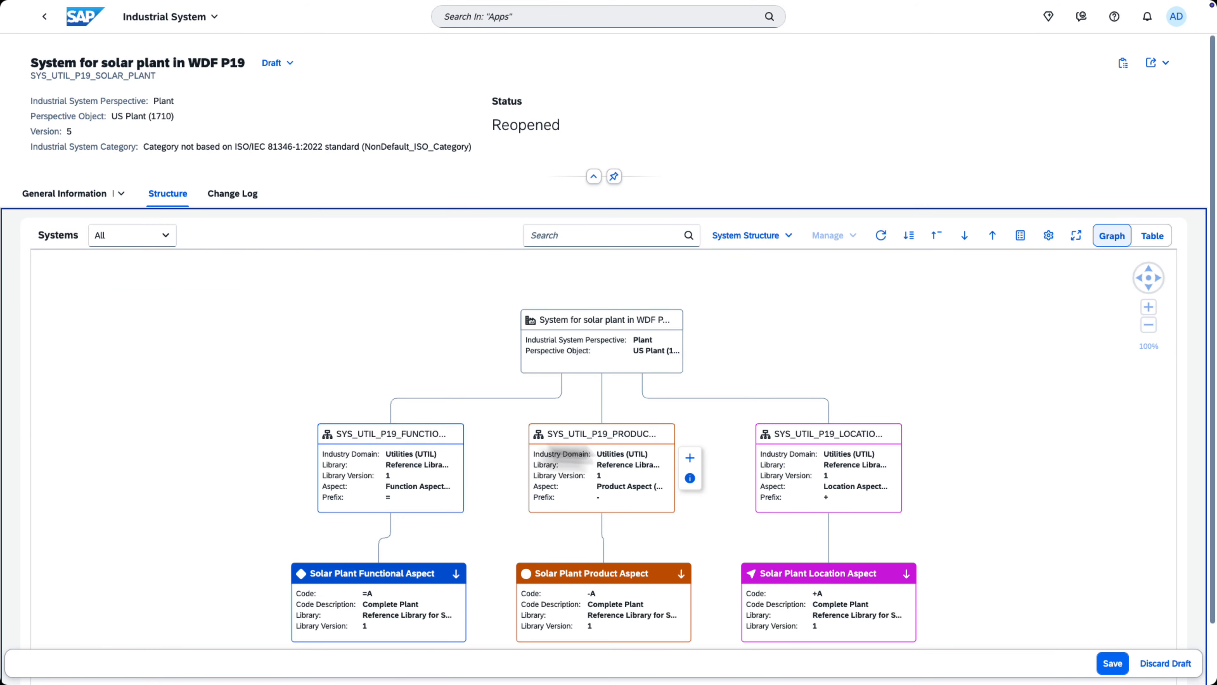
left_click(433, 465)
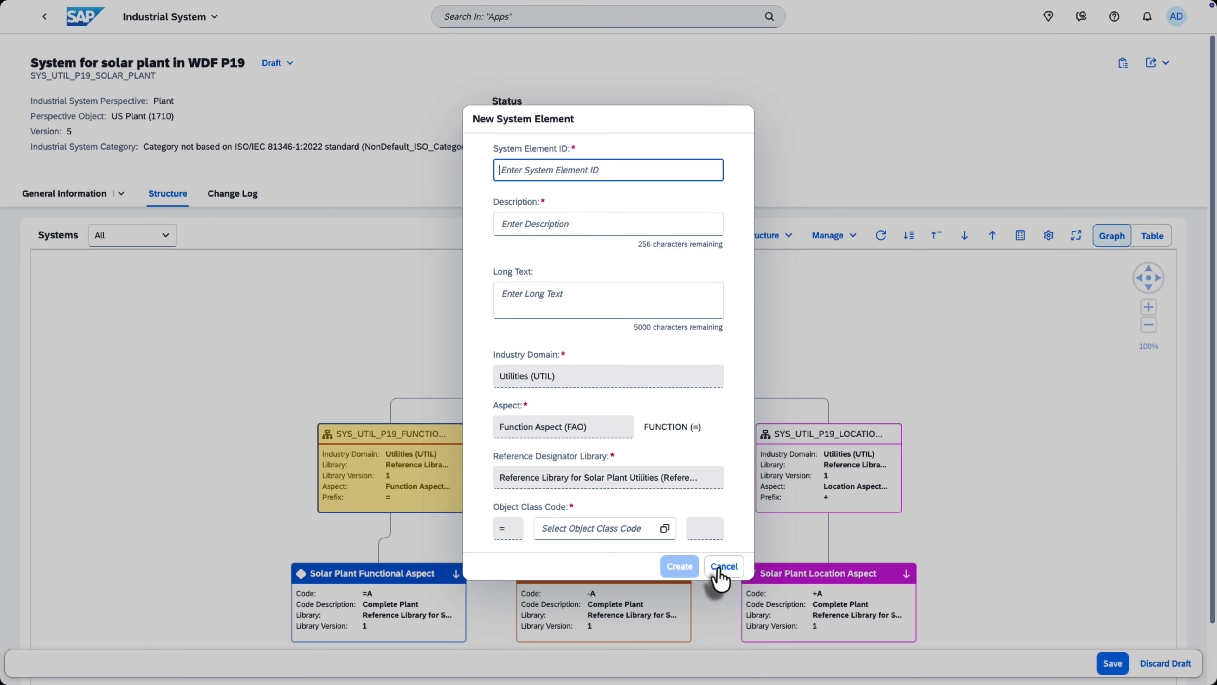
left_click(723, 566)
mouse_move(428, 439)
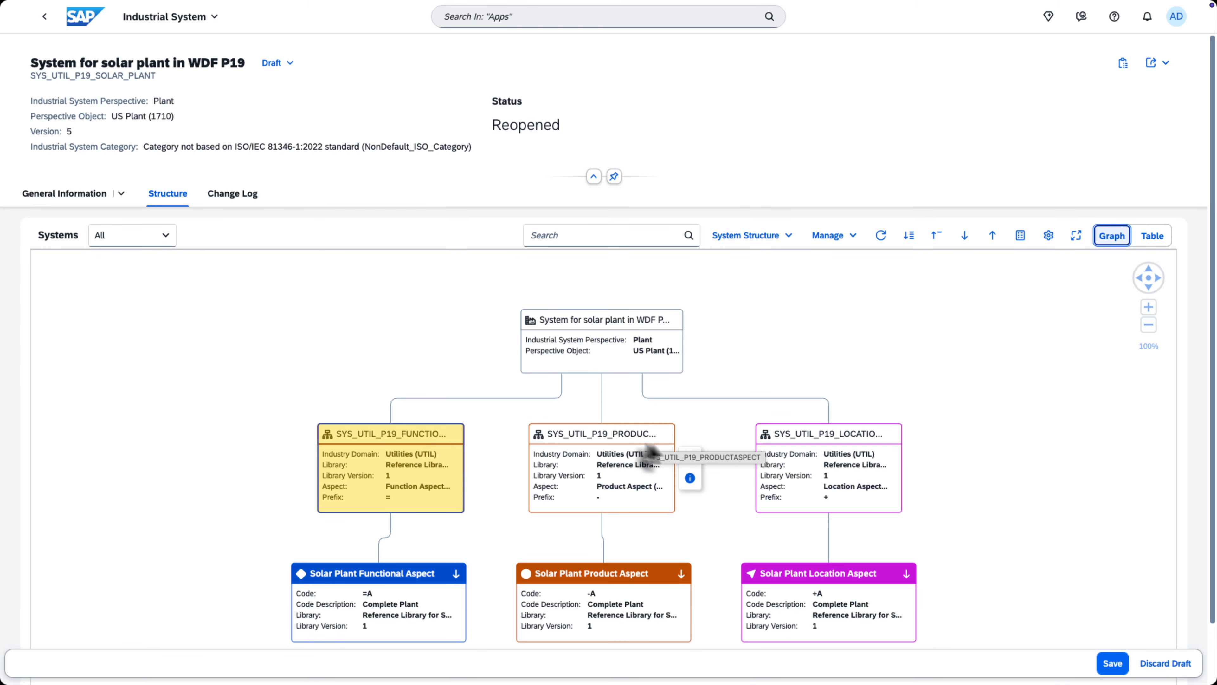
Expand all nodes of the structure graph, examine the elements and relationships up close, and collapse all nodes again.
left_click(909, 235)
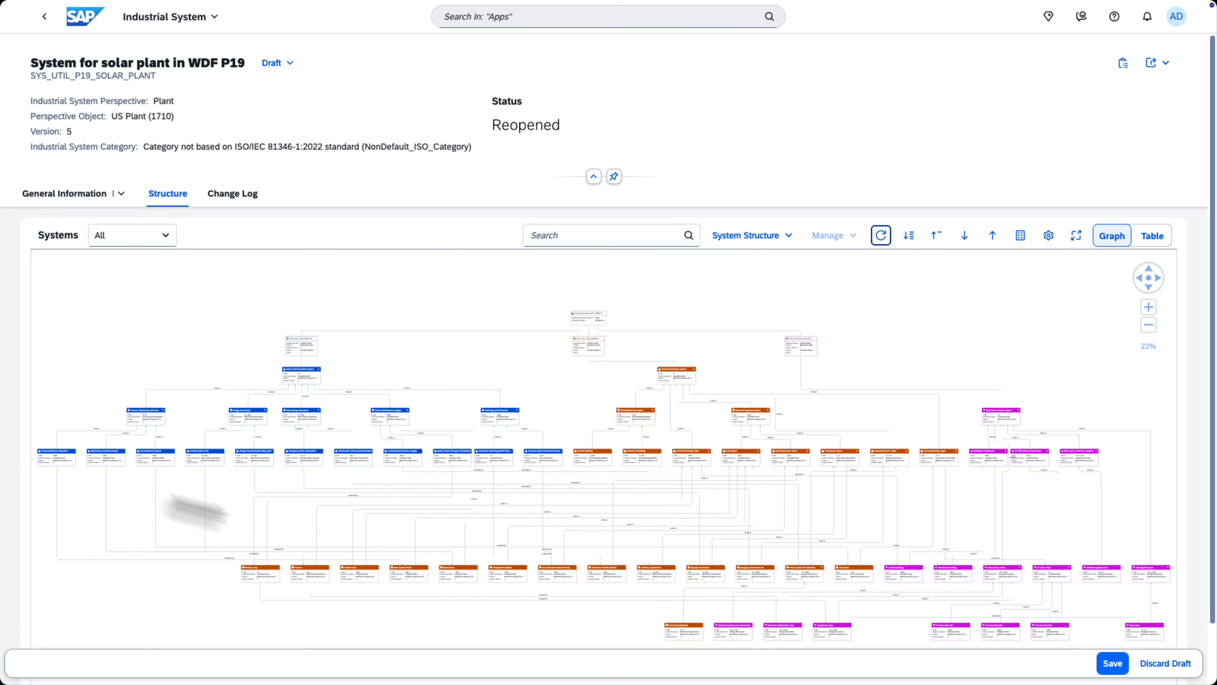
scroll(1030, 551, "up", 10)
left_click_drag(575, 364, 726, 260)
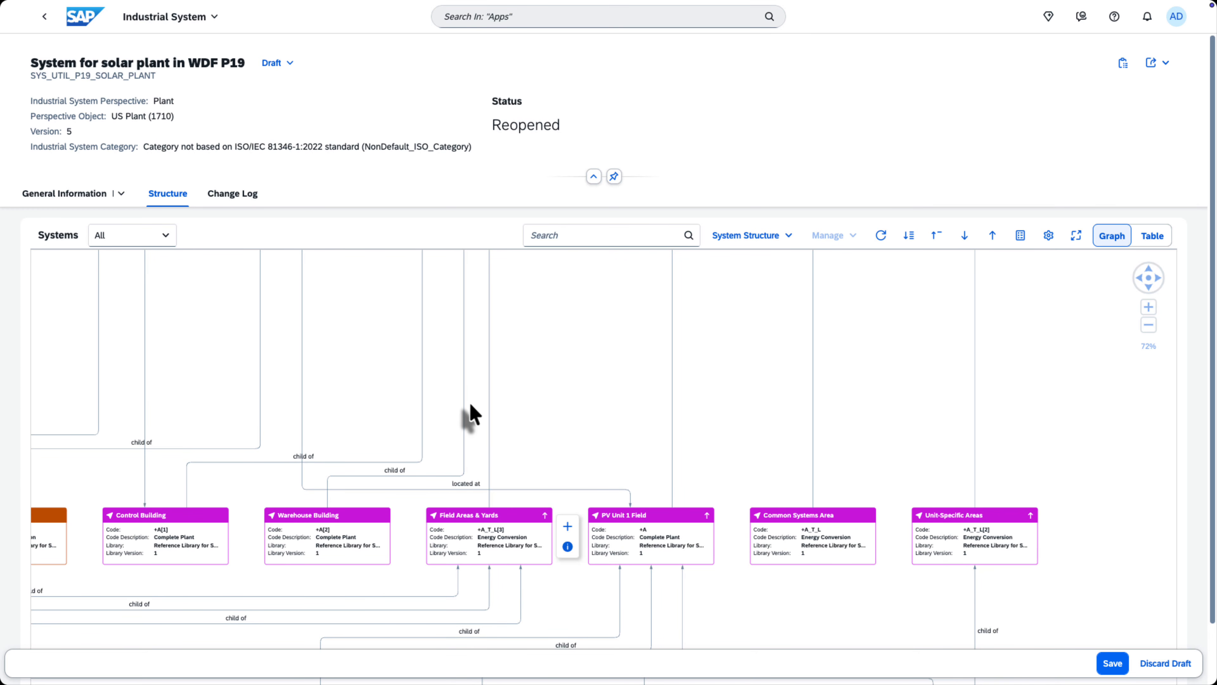
left_click(935, 236)
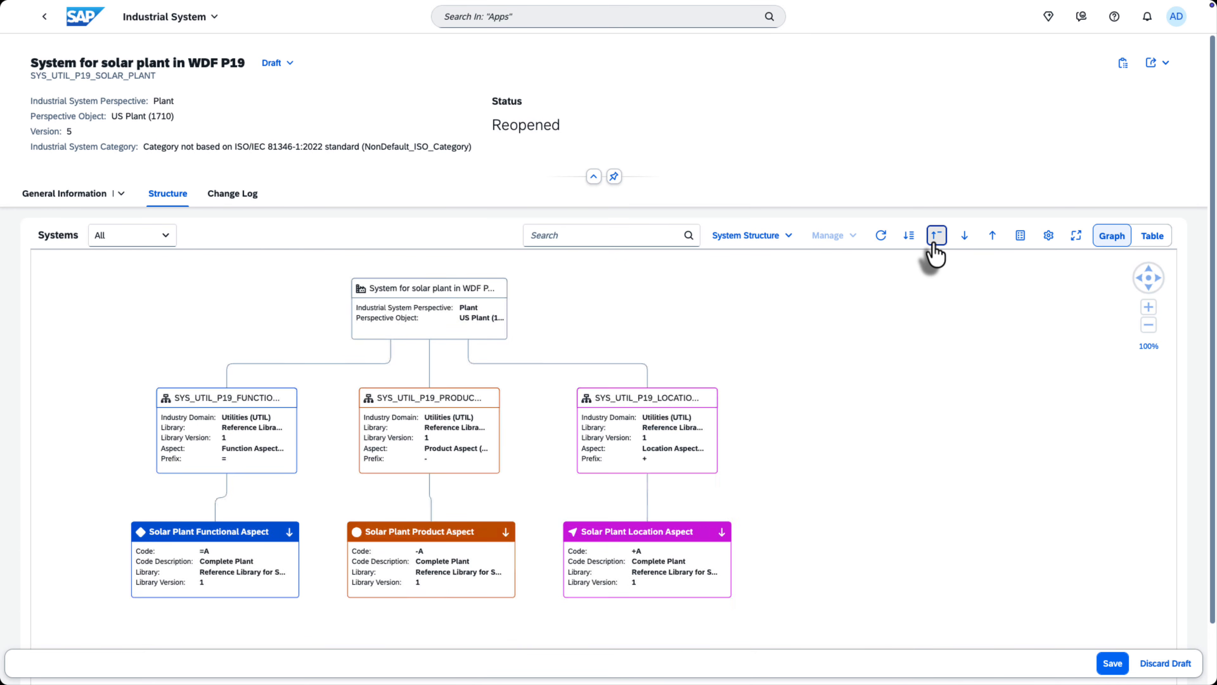
View the New System Element form for a child of Solar Plant Functional Aspect and cancel it.
left_click(440, 595)
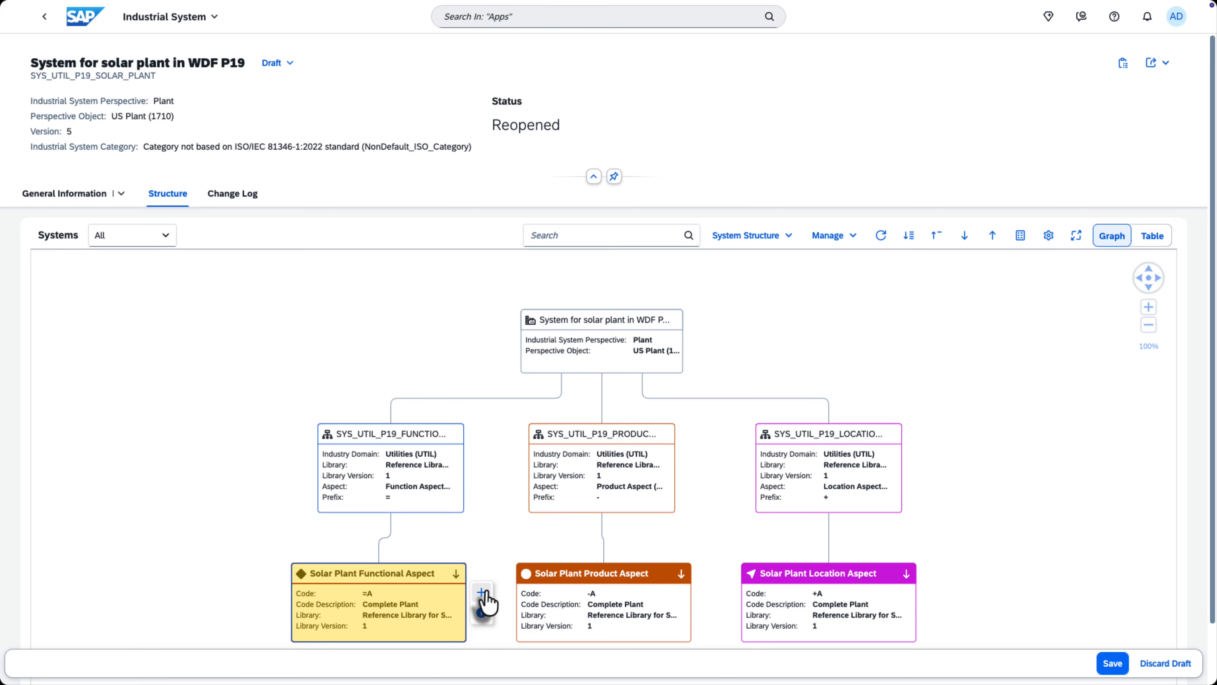
left_click(481, 600)
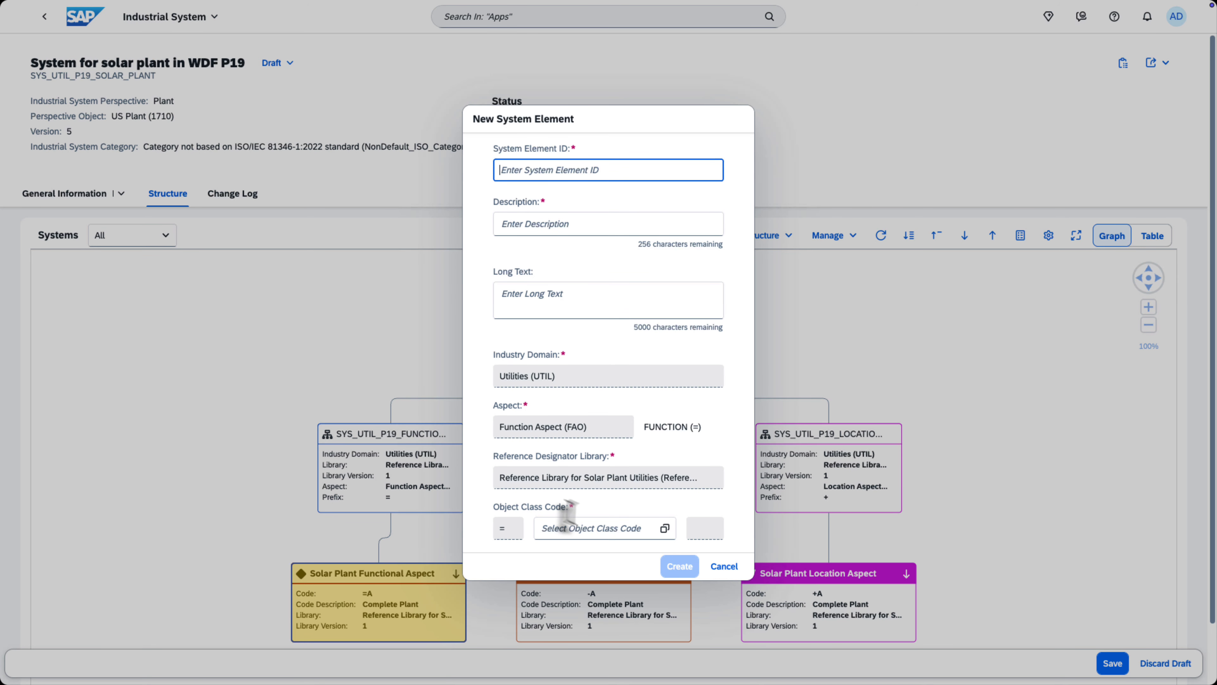
left_click(721, 575)
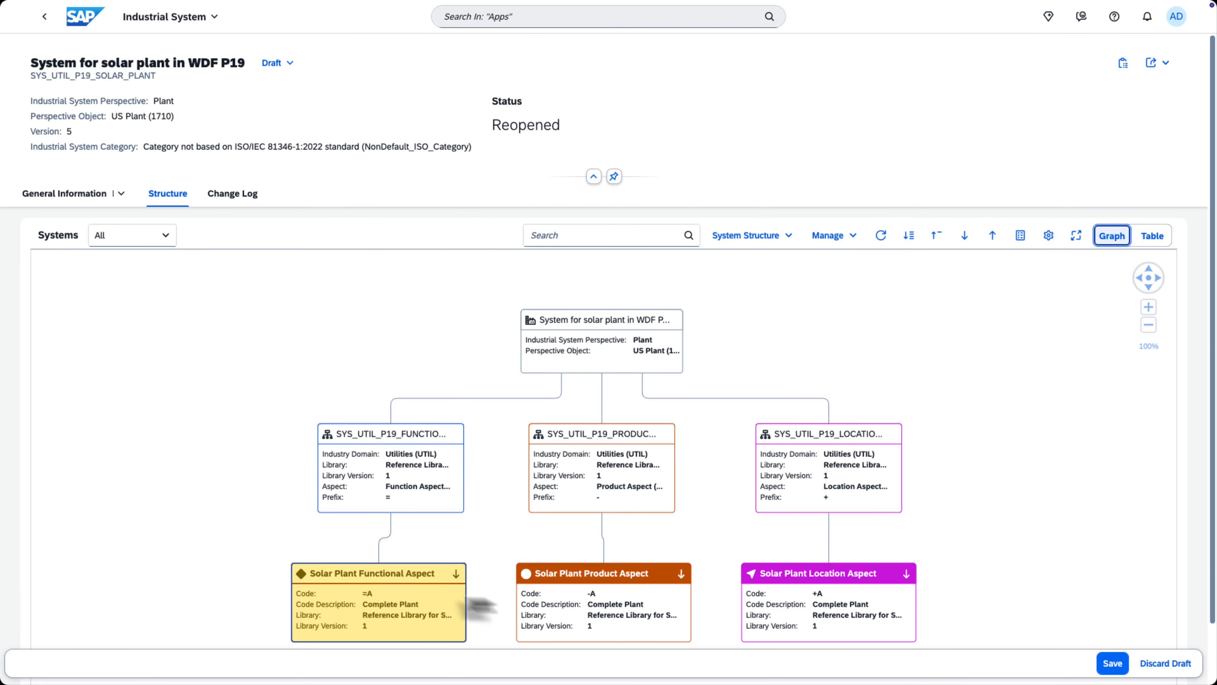
Collapse the structure graph completely and expand it level by level.
left_click(937, 239)
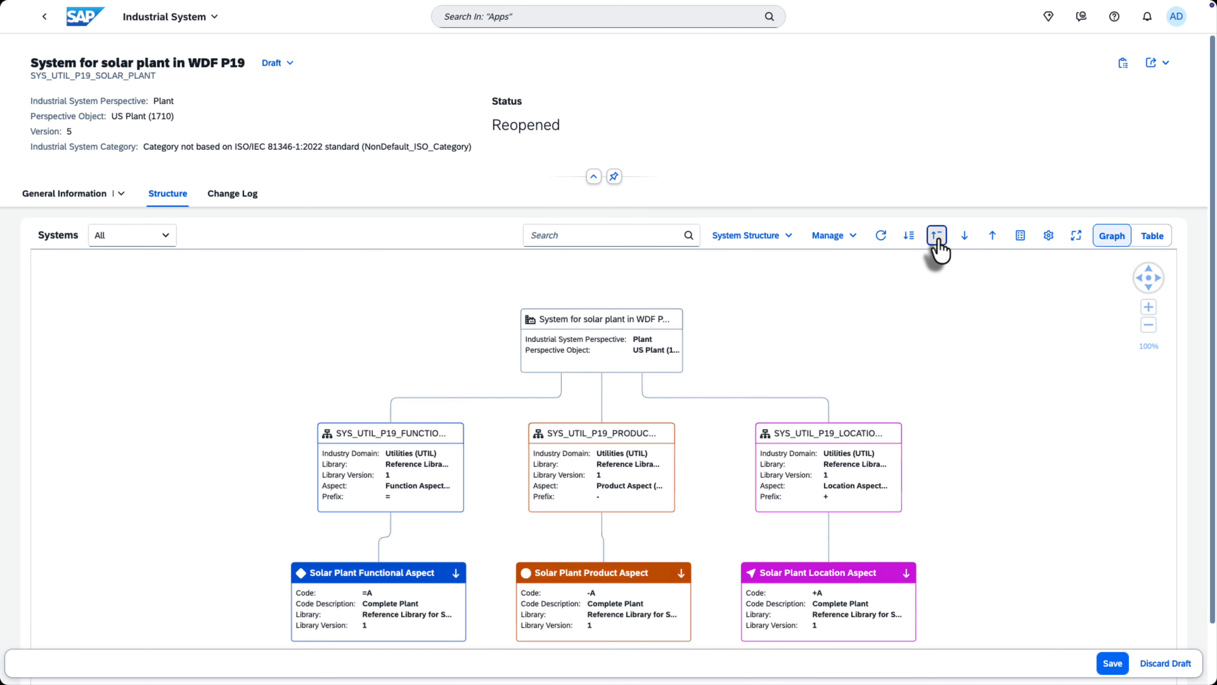
left_click(965, 236)
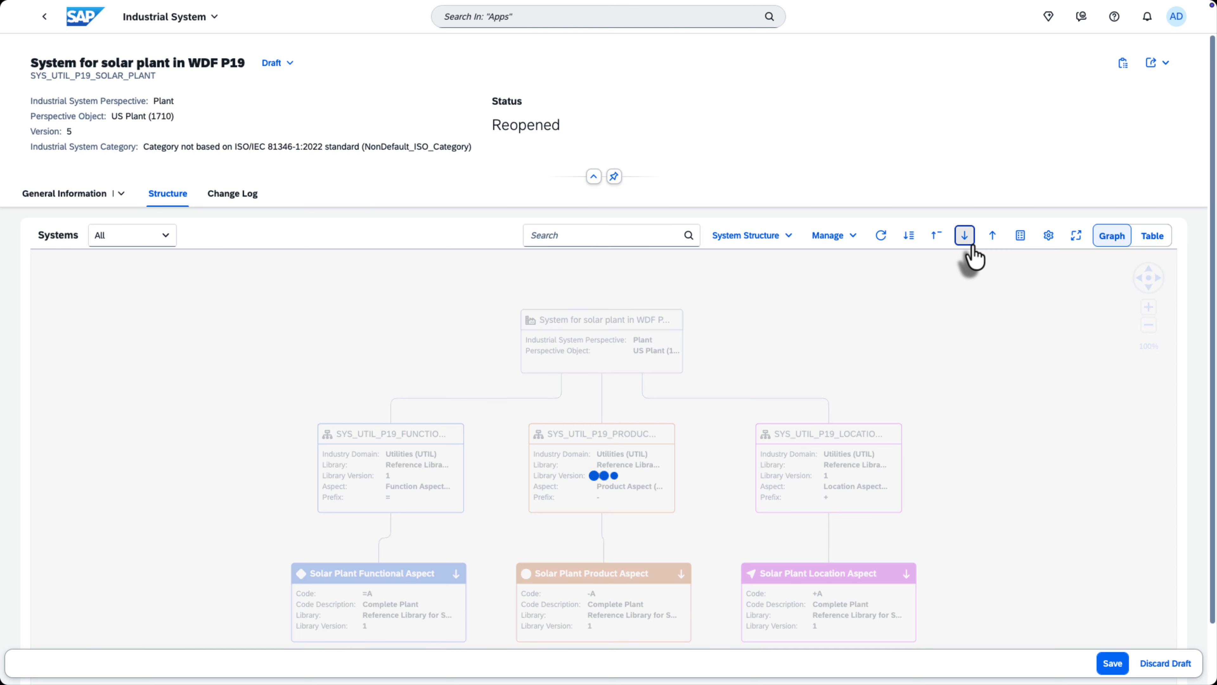
left_click(965, 236)
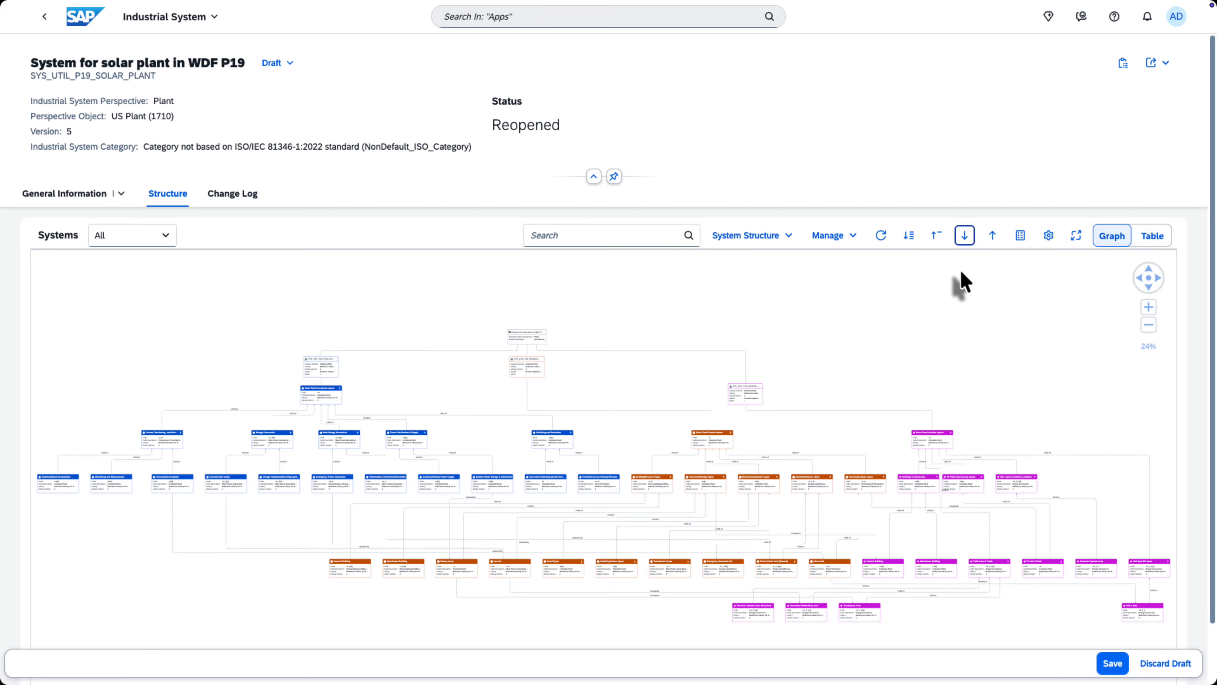
Export the system structure and view the option for importing a system structure without starting an import.
left_click(760, 237)
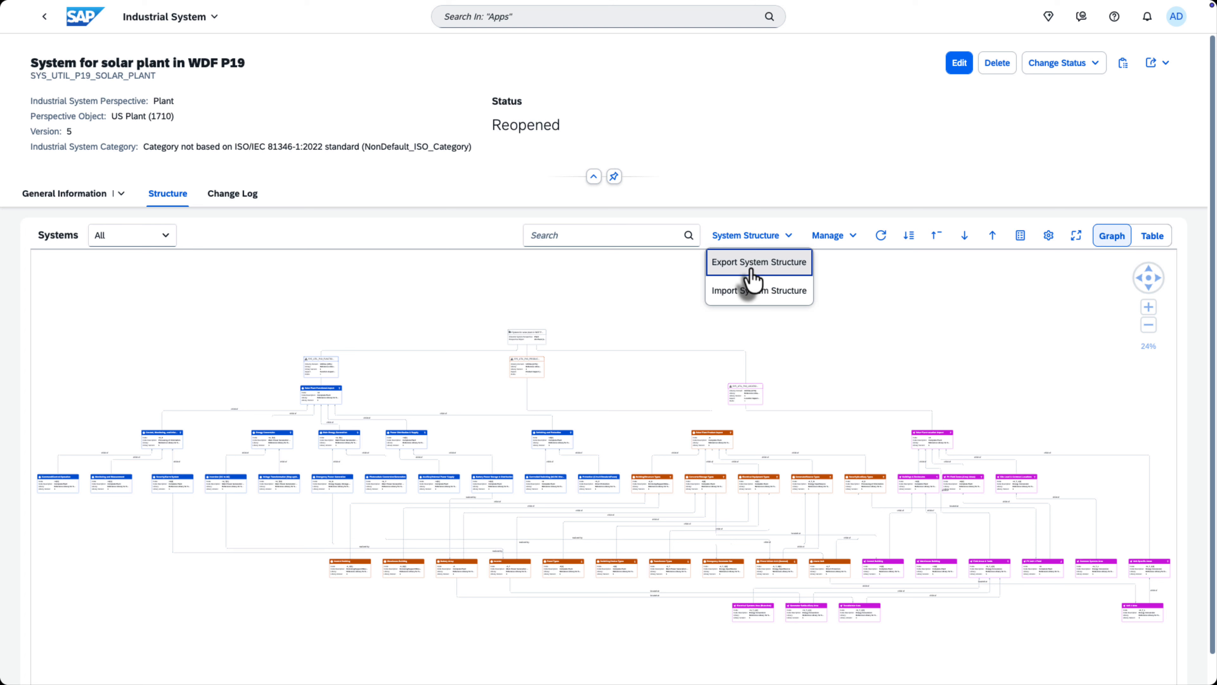
left_click(751, 272)
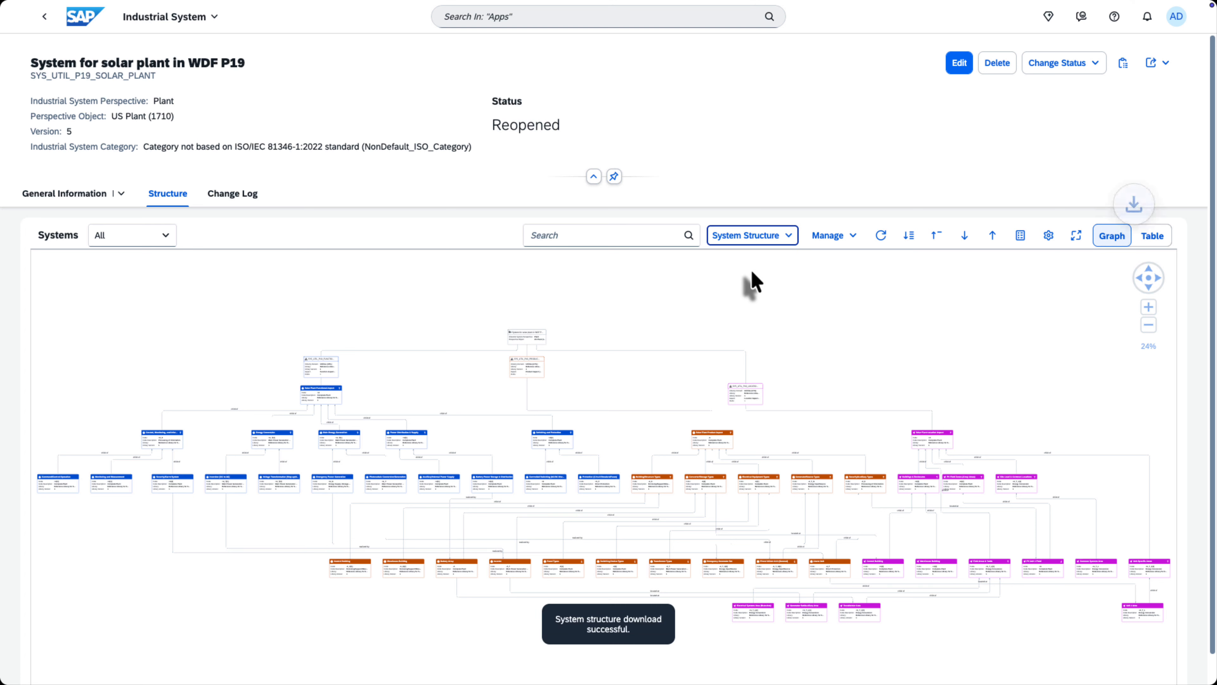
left_click(765, 250)
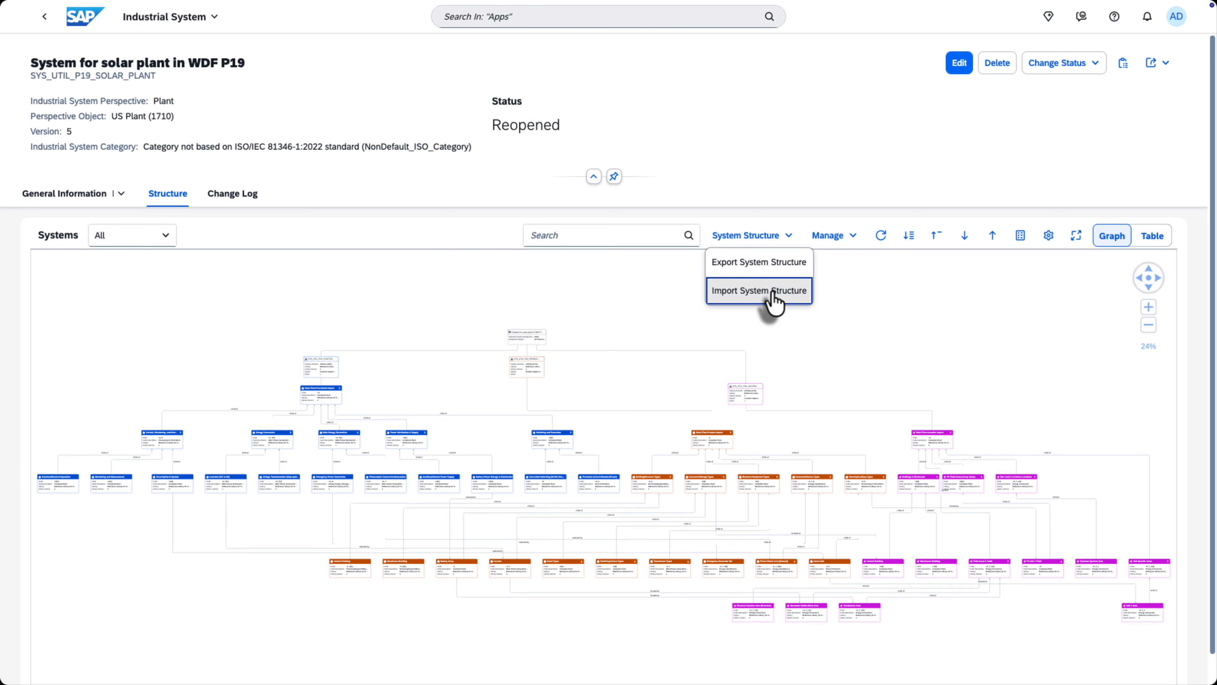
left_click(852, 300)
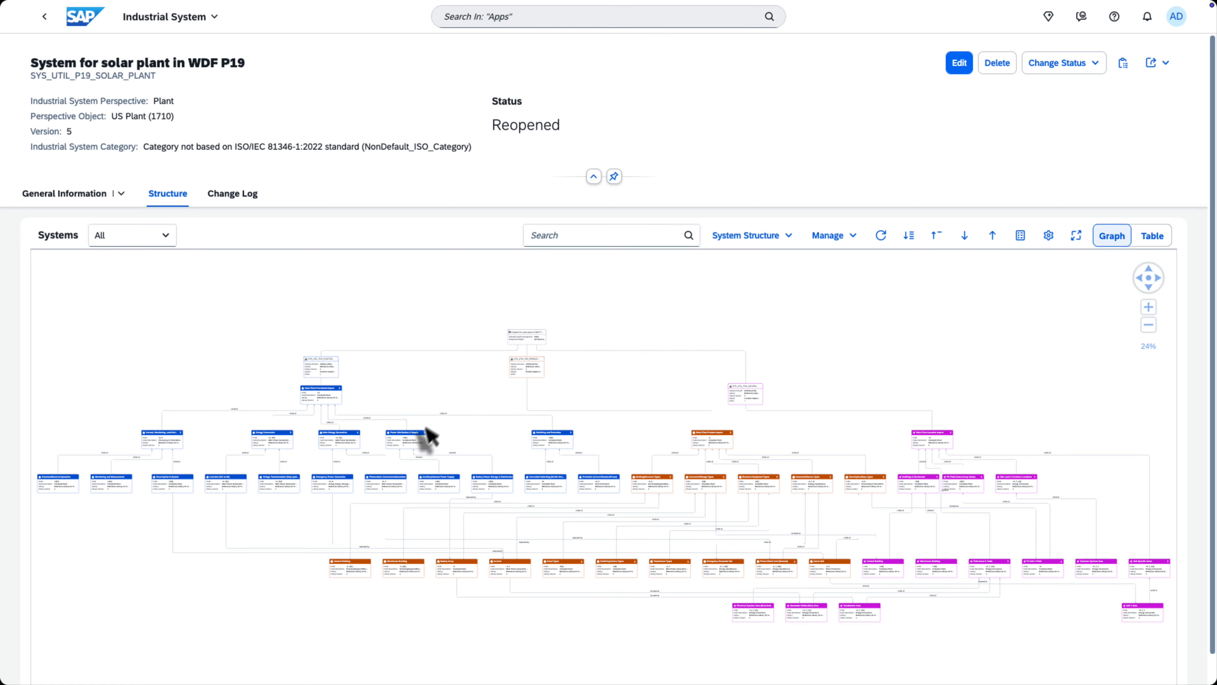
Open the details of the Power Distribution & Supply element from the graph and view its relationships.
left_click(408, 440)
scroll(407, 441, "up", 5)
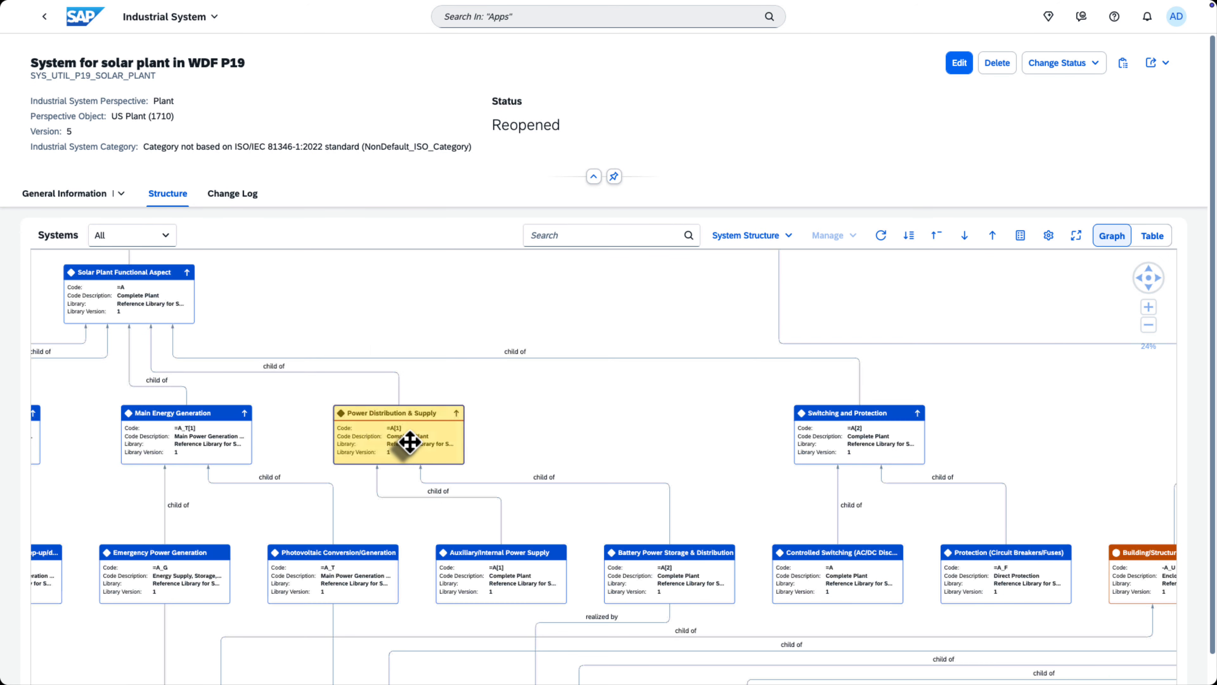
scroll(409, 441, "up", 5)
left_click(571, 425)
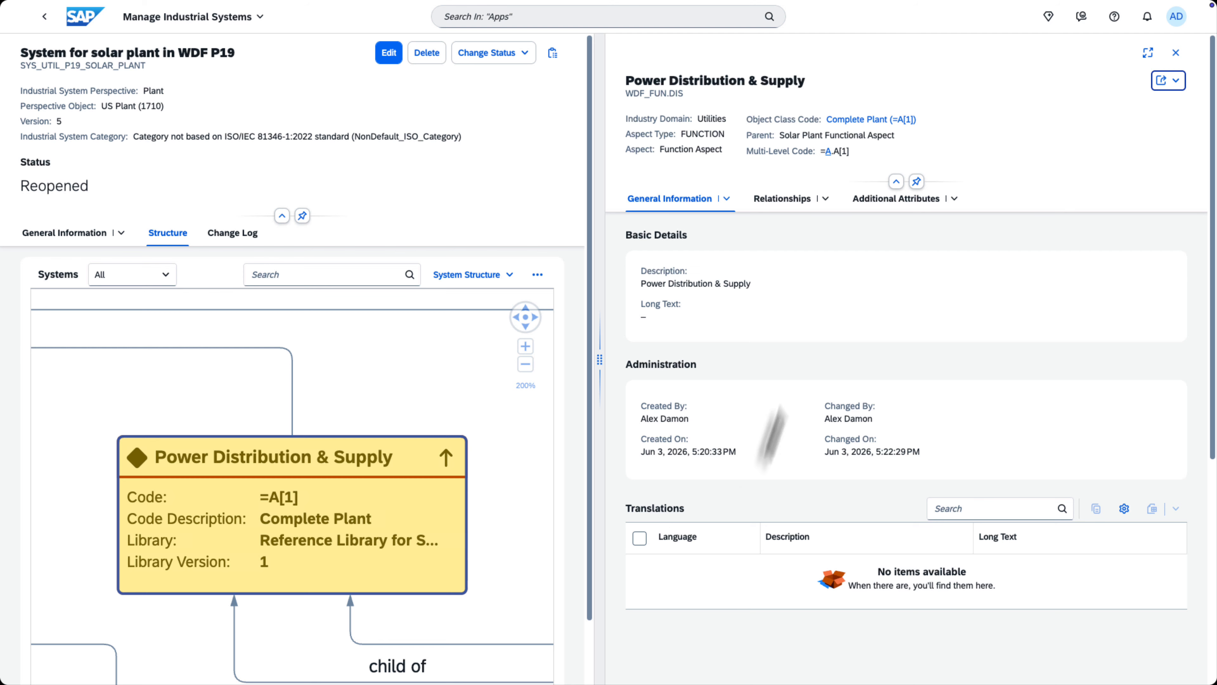
left_click(785, 199)
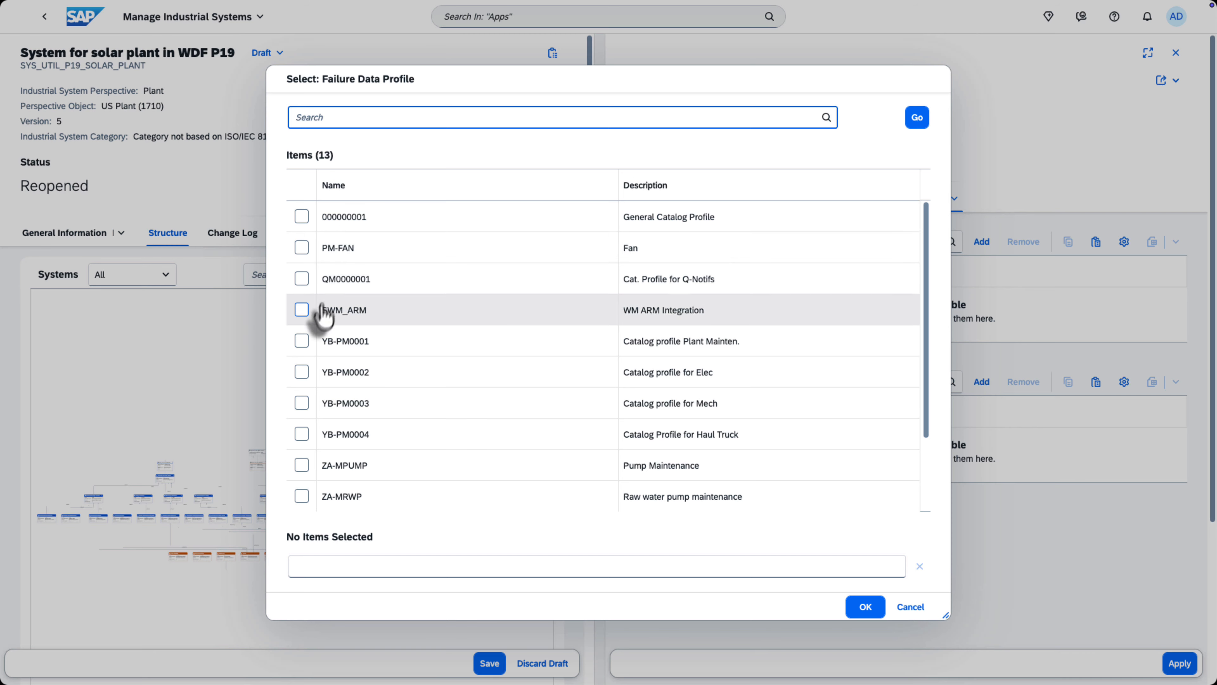
Add the failure data profile YB-PM0001, Catalog profile Plant Mainten., to Power Distribution & Supply and apply the change.
left_click(307, 345)
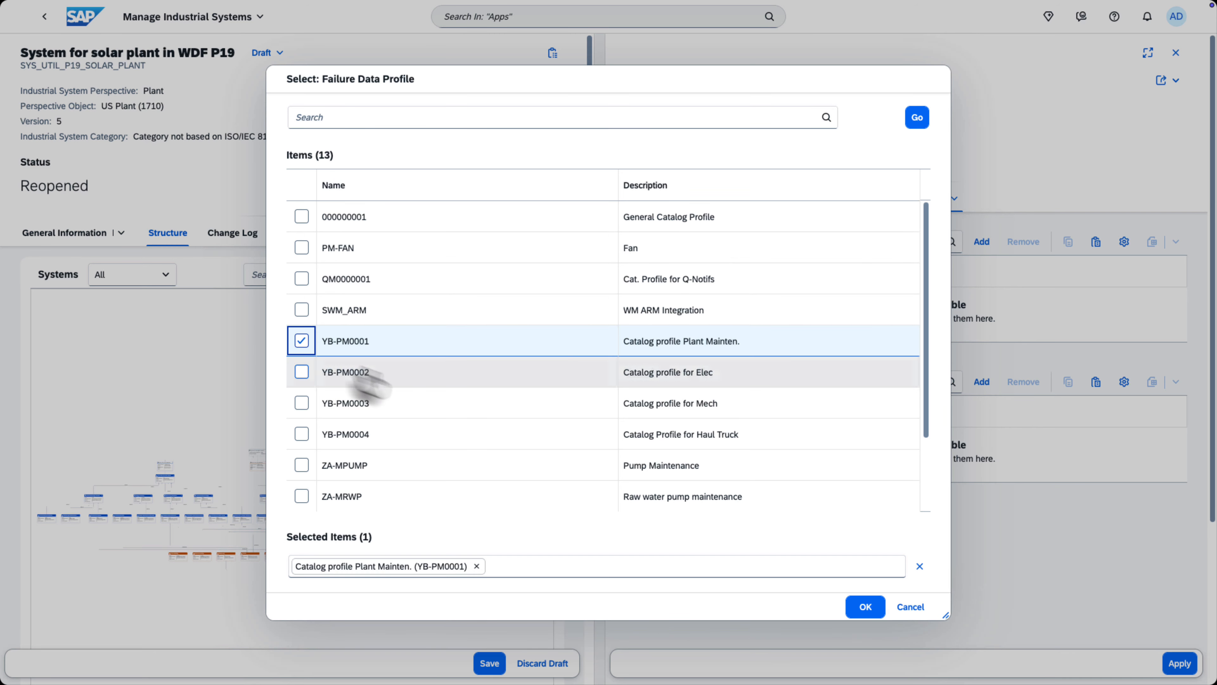
left_click(866, 607)
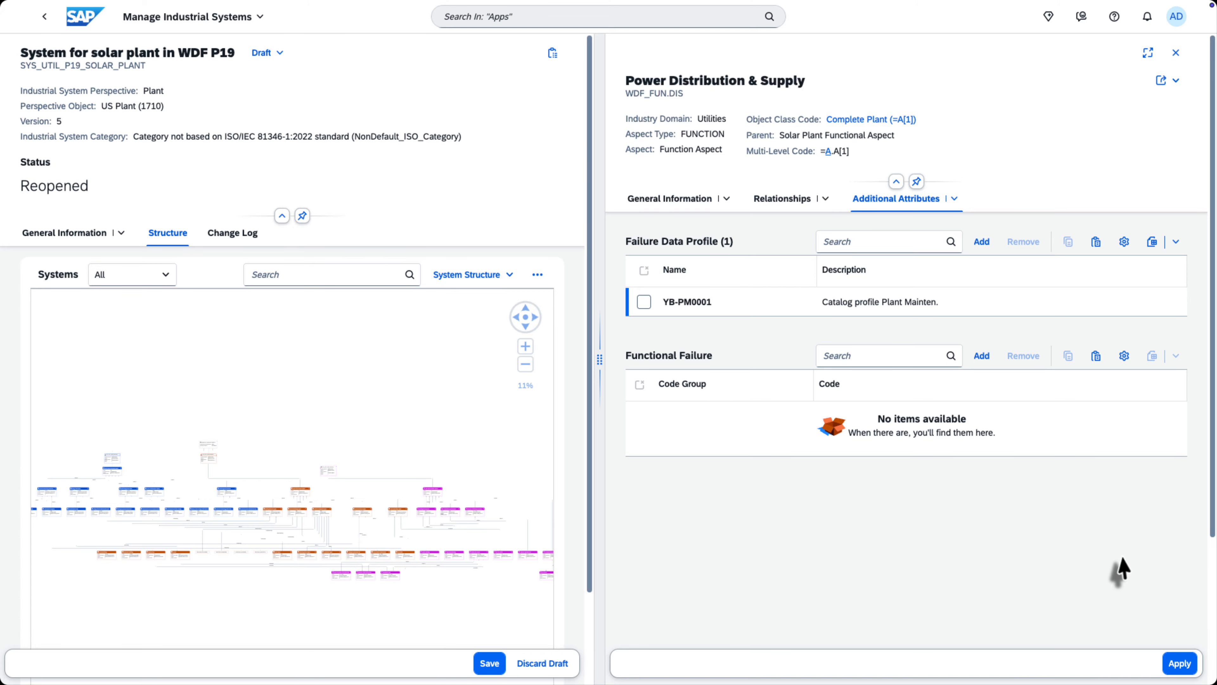
left_click(1180, 663)
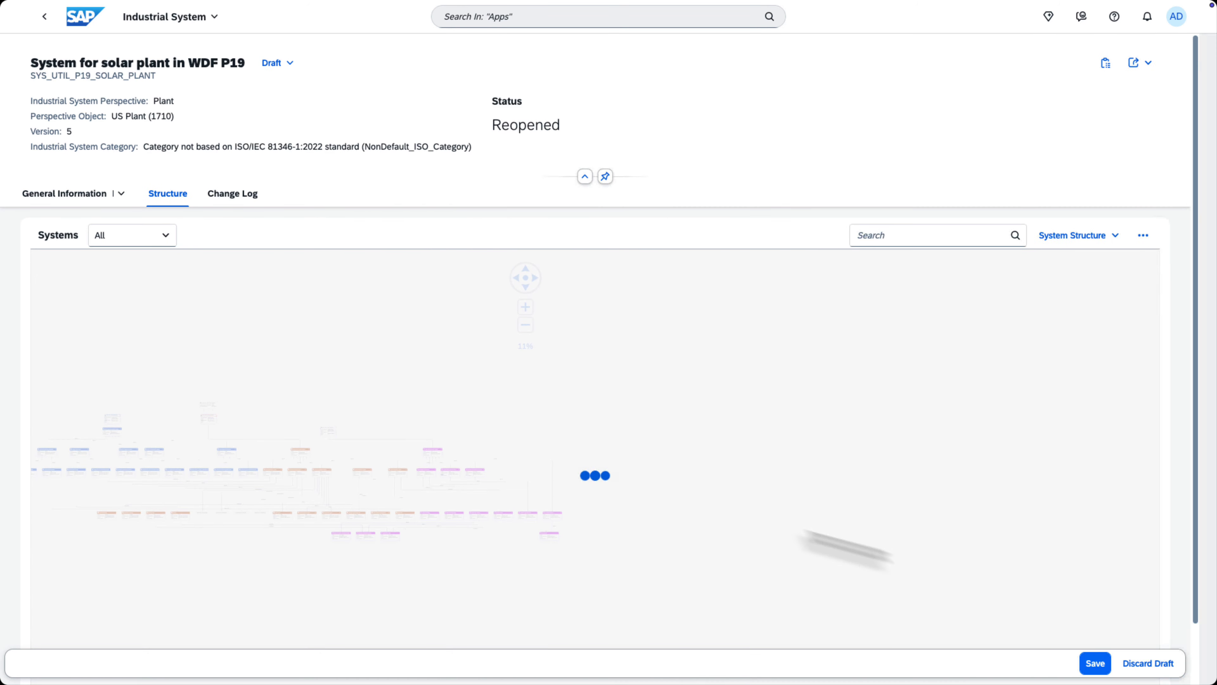
Open the details of Electrical Equipment Types, review the solar panels listed as its product individuals, and apply the element.
scroll(640, 403, "up", 1)
scroll(685, 424, "up", 10)
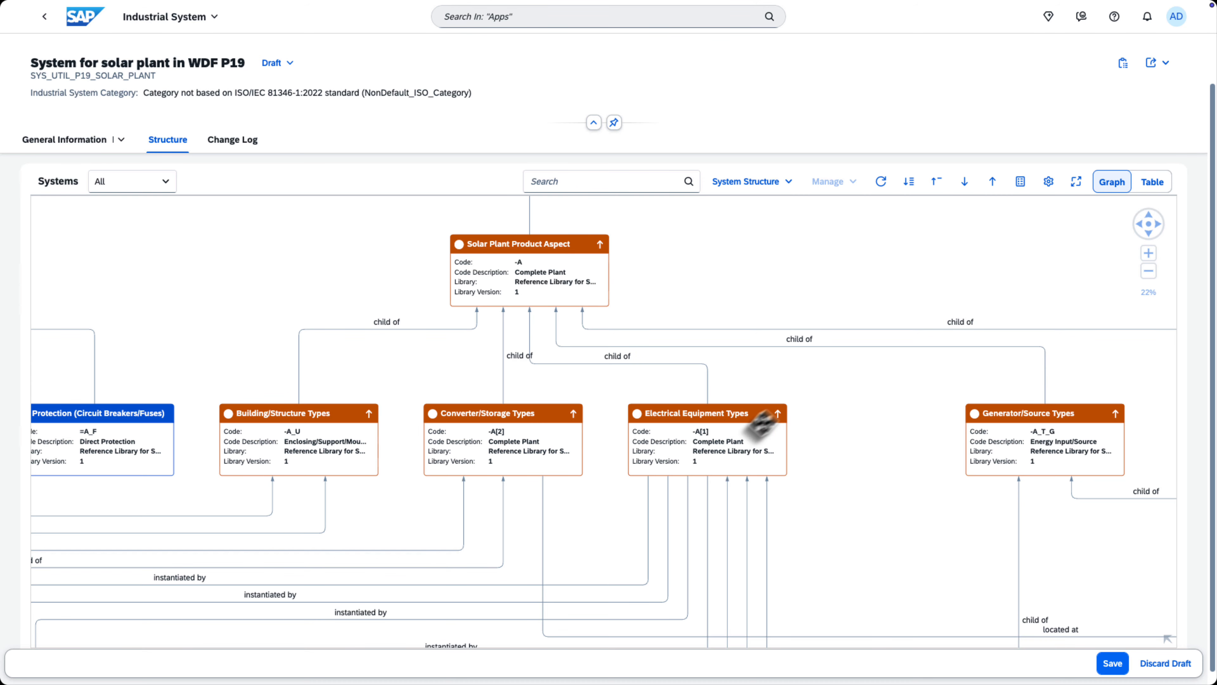
left_click(799, 463)
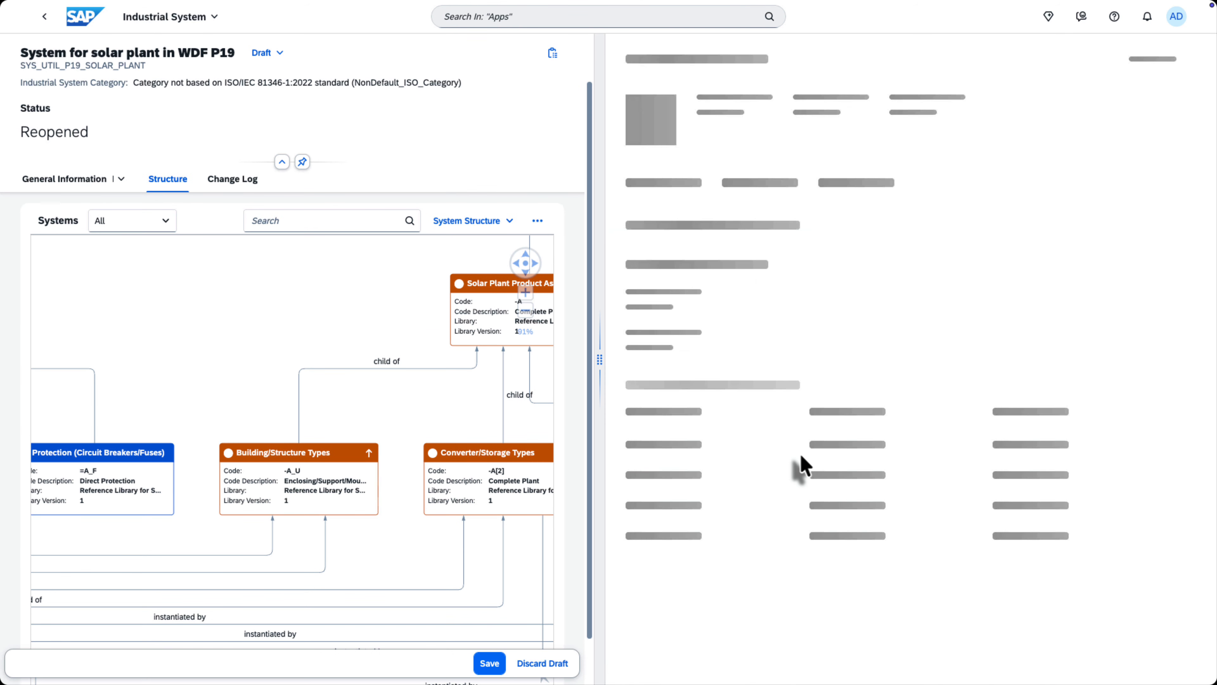
left_click(876, 209)
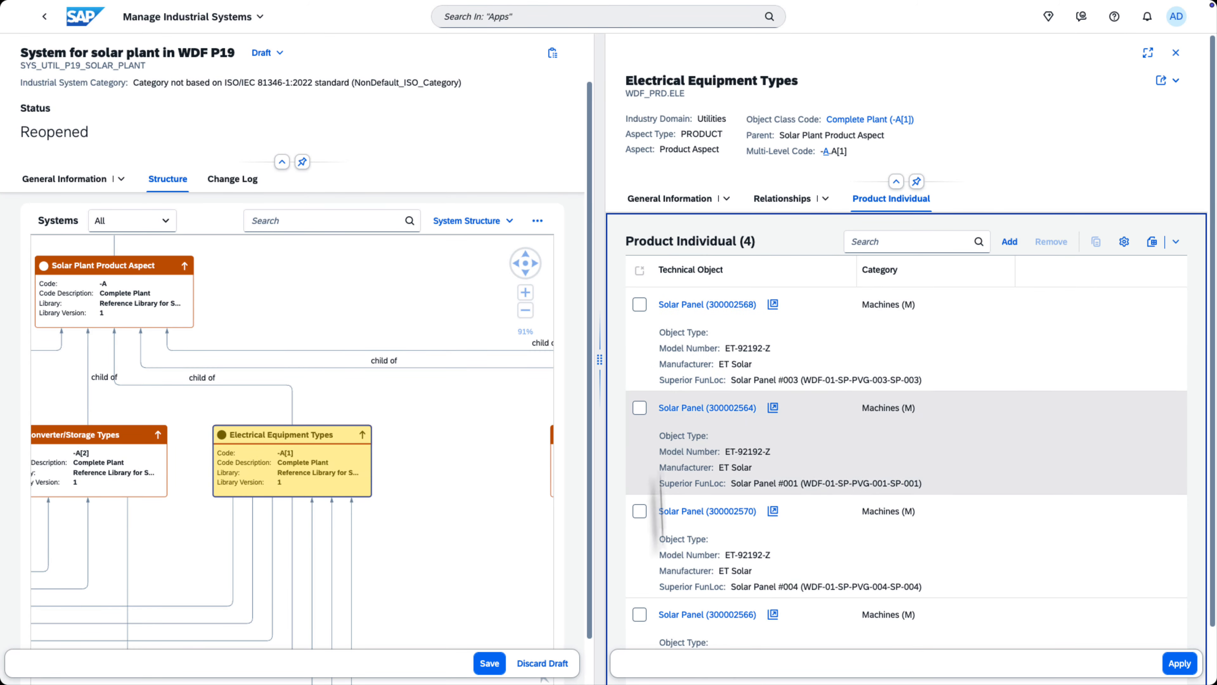
scroll(747, 629, "down", 2)
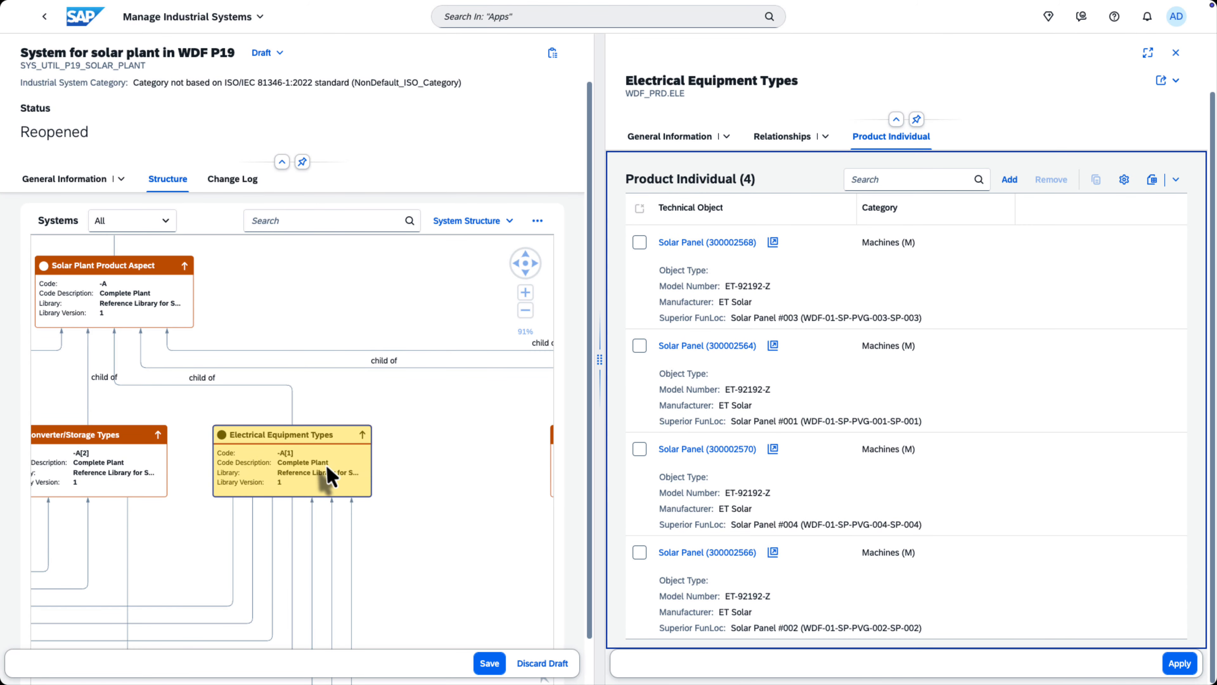
left_click(1178, 663)
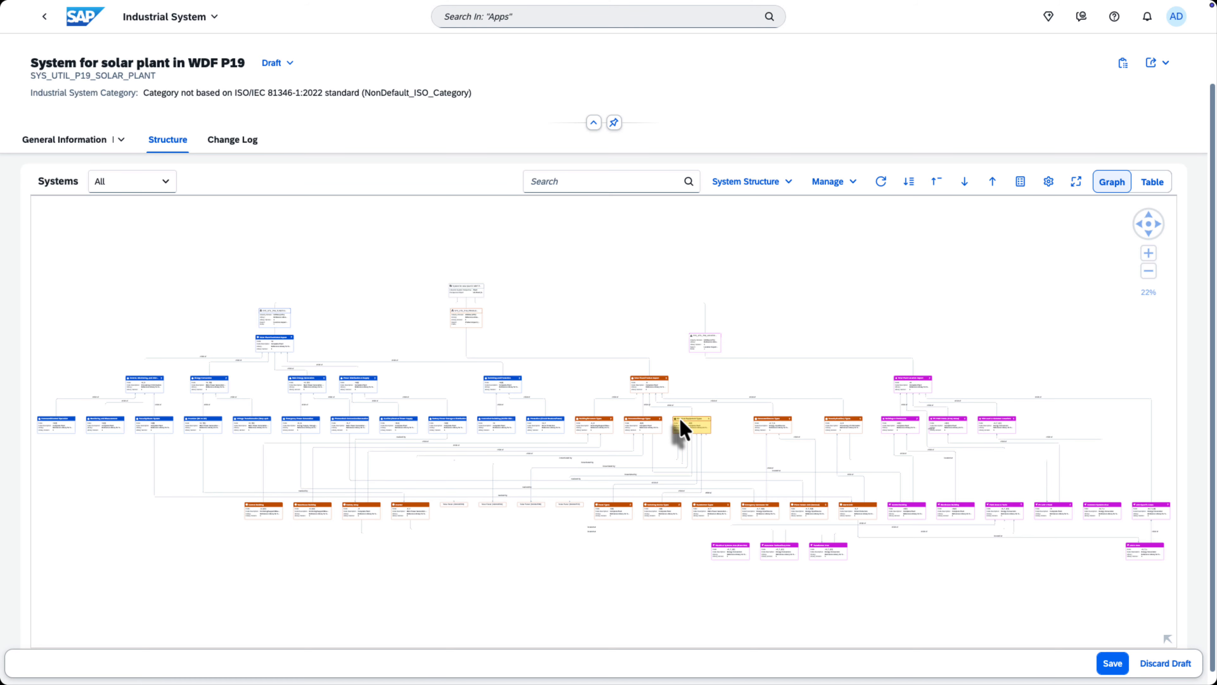
Deactivate the selected Electrical Equipment Types element in the structure graph.
scroll(683, 422, "up", 3)
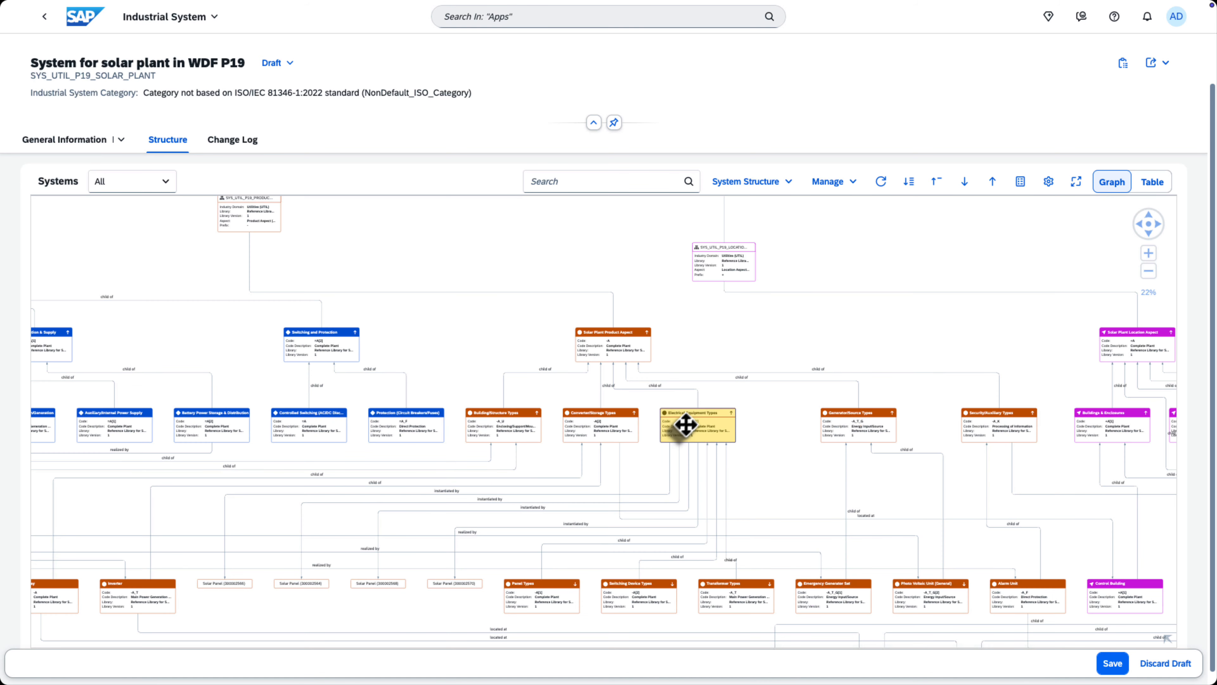
scroll(693, 429, "up", 4)
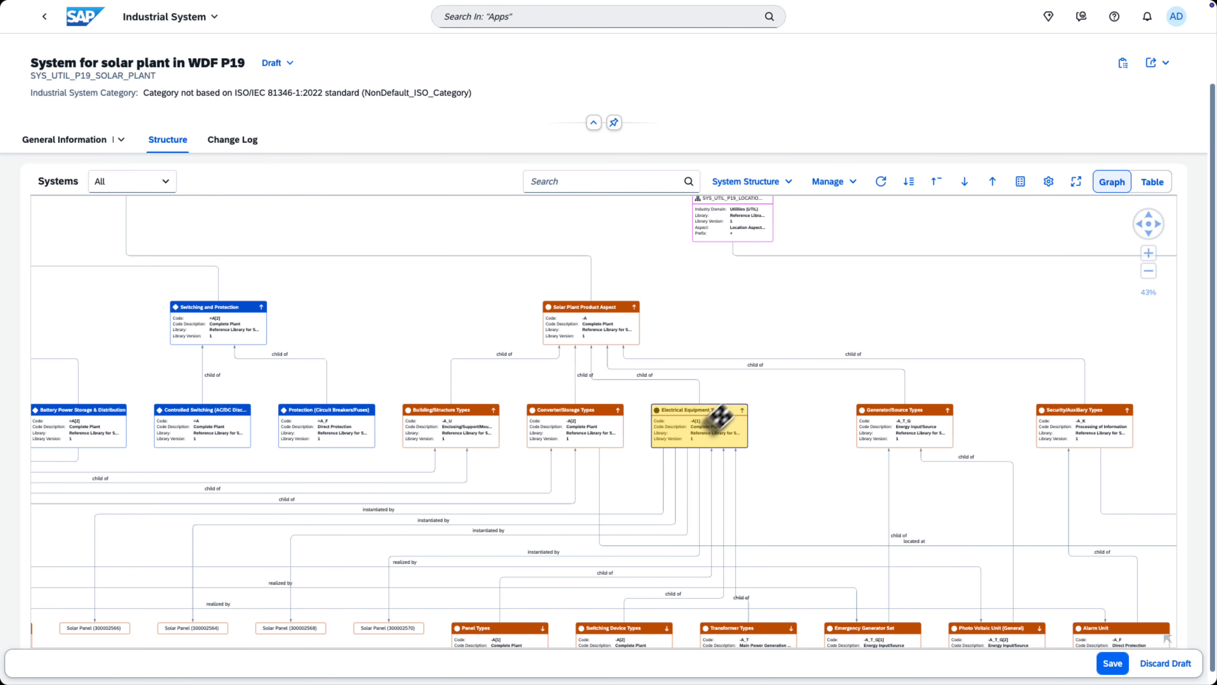
left_click(854, 187)
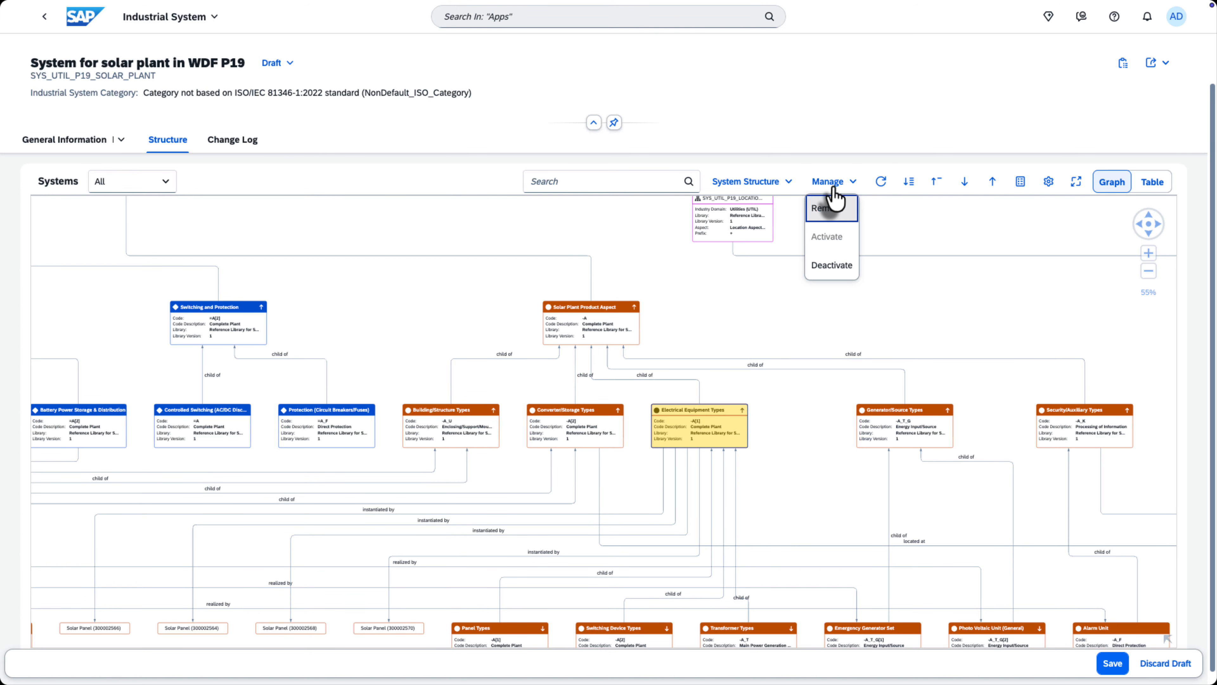
left_click(836, 274)
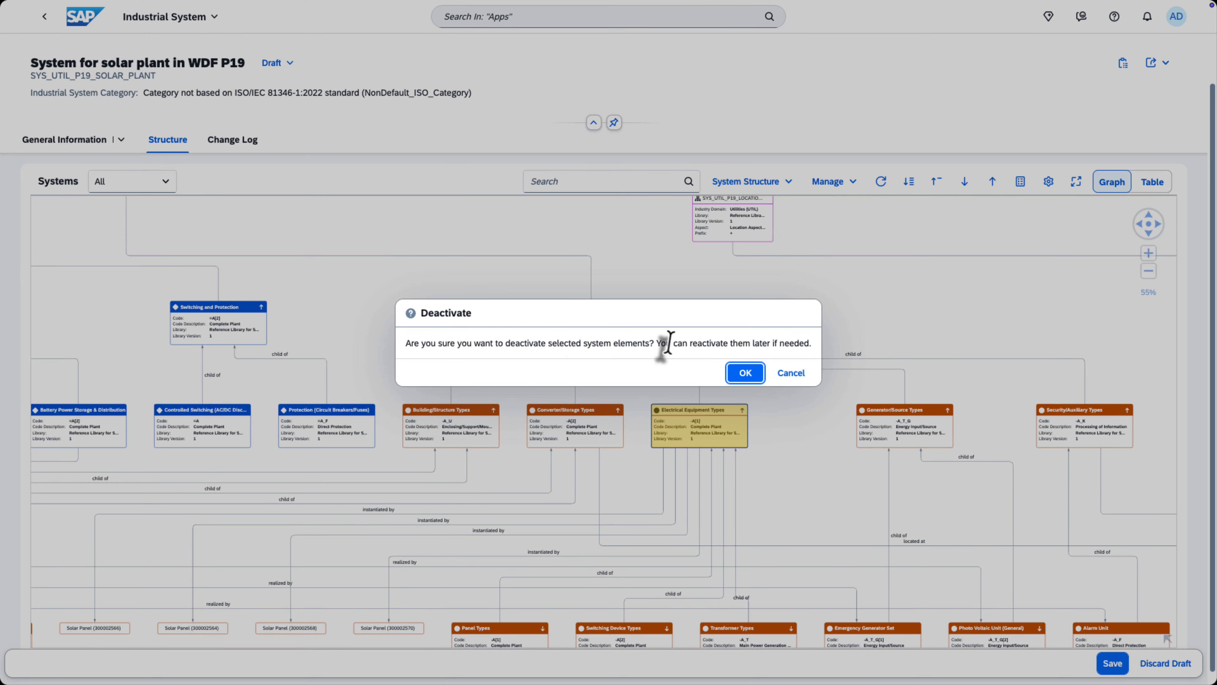
left_click(753, 375)
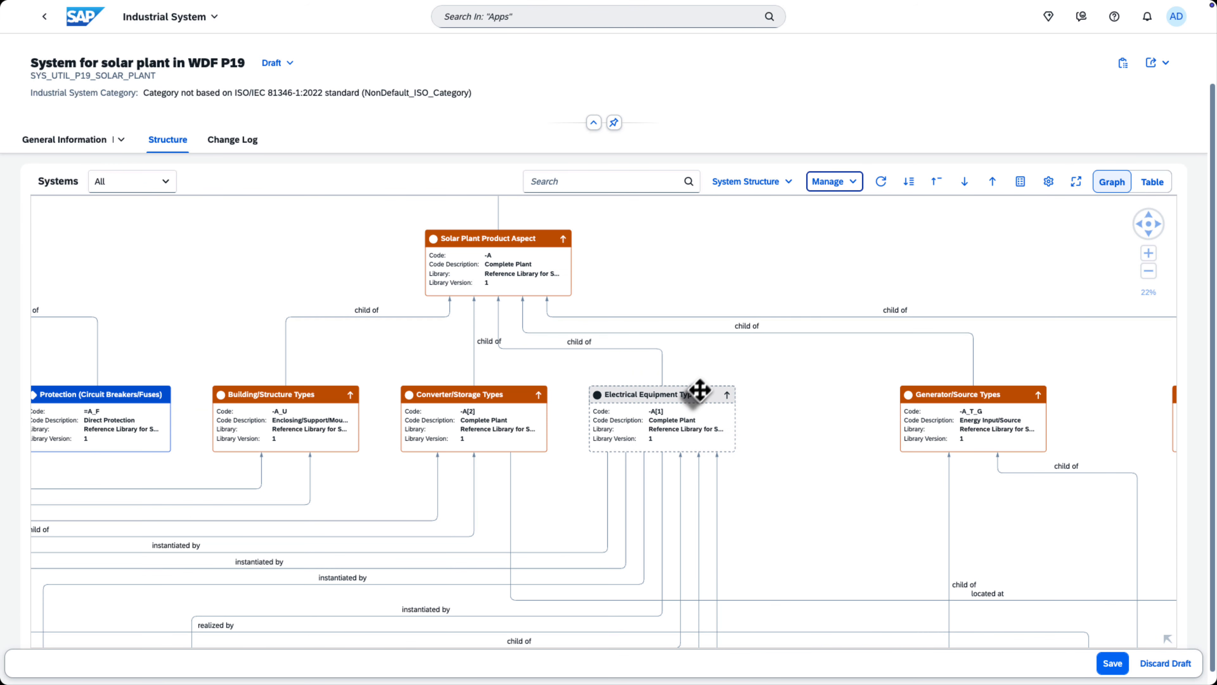
Select the deactivated Electrical Equipment Types element and activate it again.
left_click(700, 426)
left_click(828, 182)
left_click(825, 237)
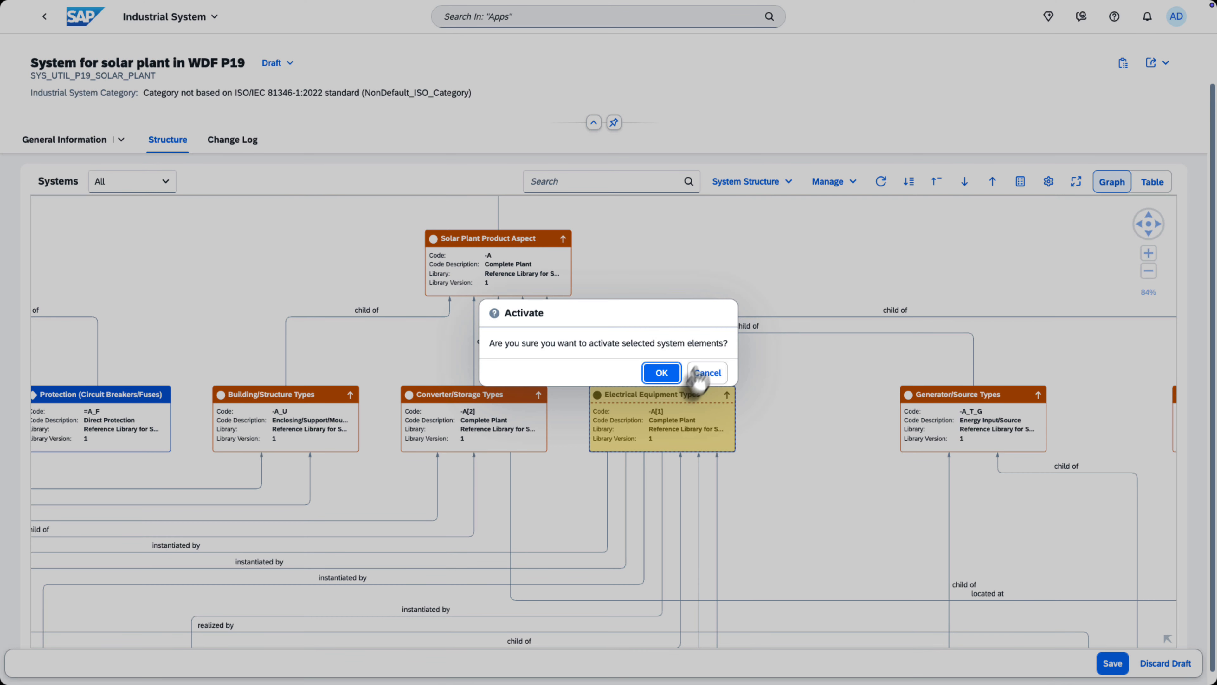
left_click(662, 374)
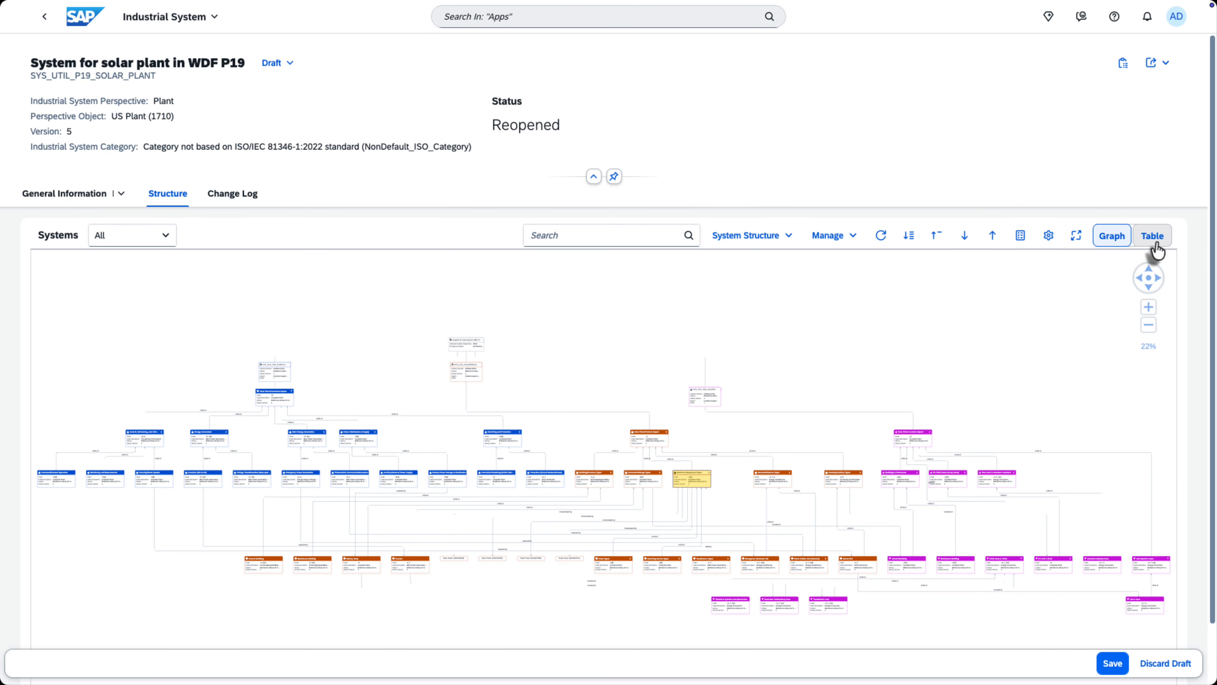
Show the system structure as a table and expand Solar Plant Functional Aspect to view its child elements.
left_click(1153, 236)
left_click(96, 338)
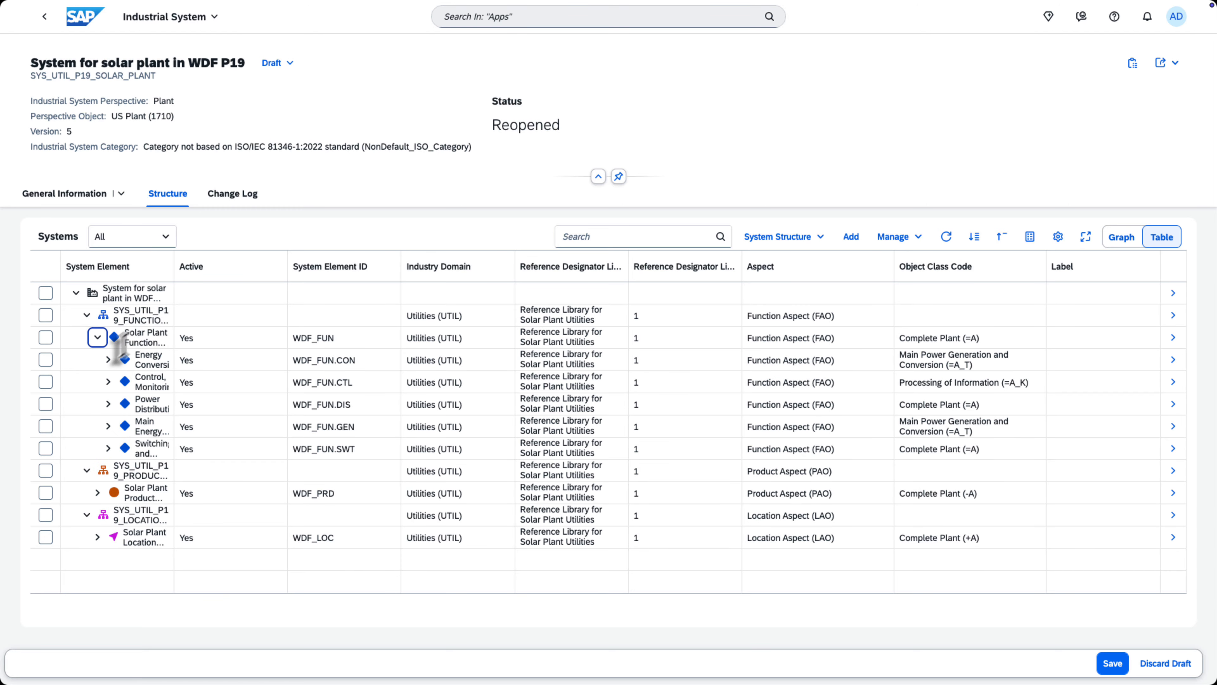
Expand the Control, Monitoring element, select WDF_FUN.CTL.MON and WDF_FUN.CTL.SEC, and review the available manage and column sort options.
left_click(109, 382)
left_click(46, 404)
left_click(45, 426)
left_click(894, 238)
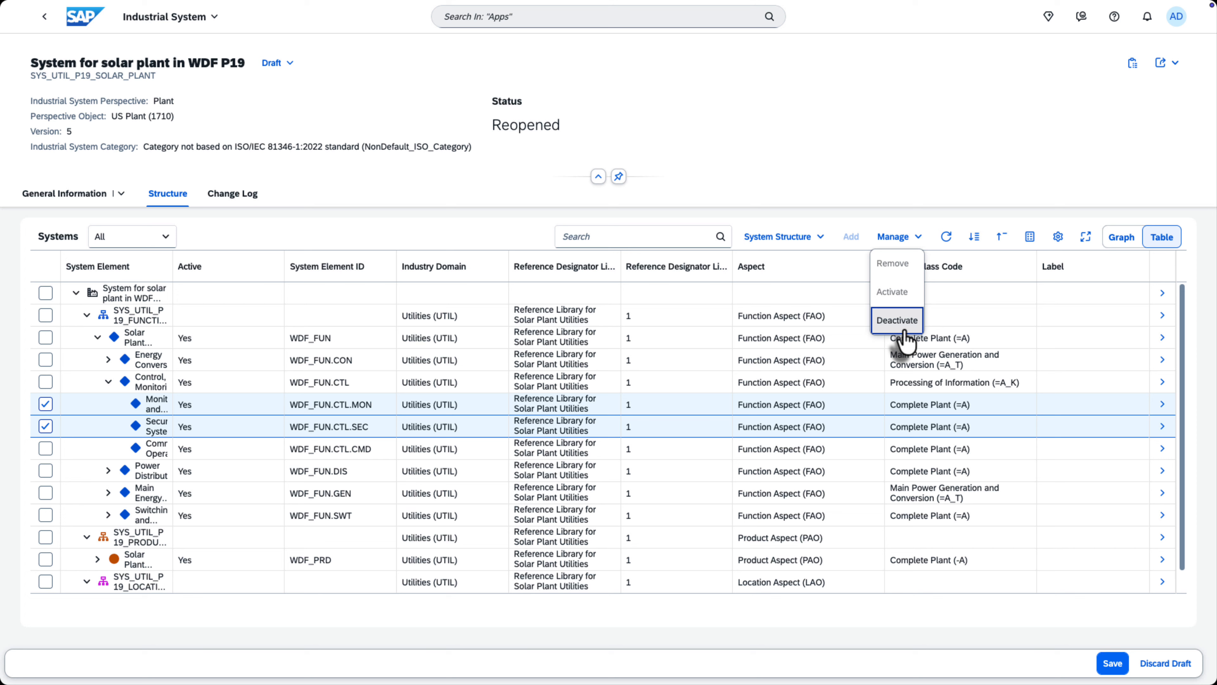
left_click(982, 277)
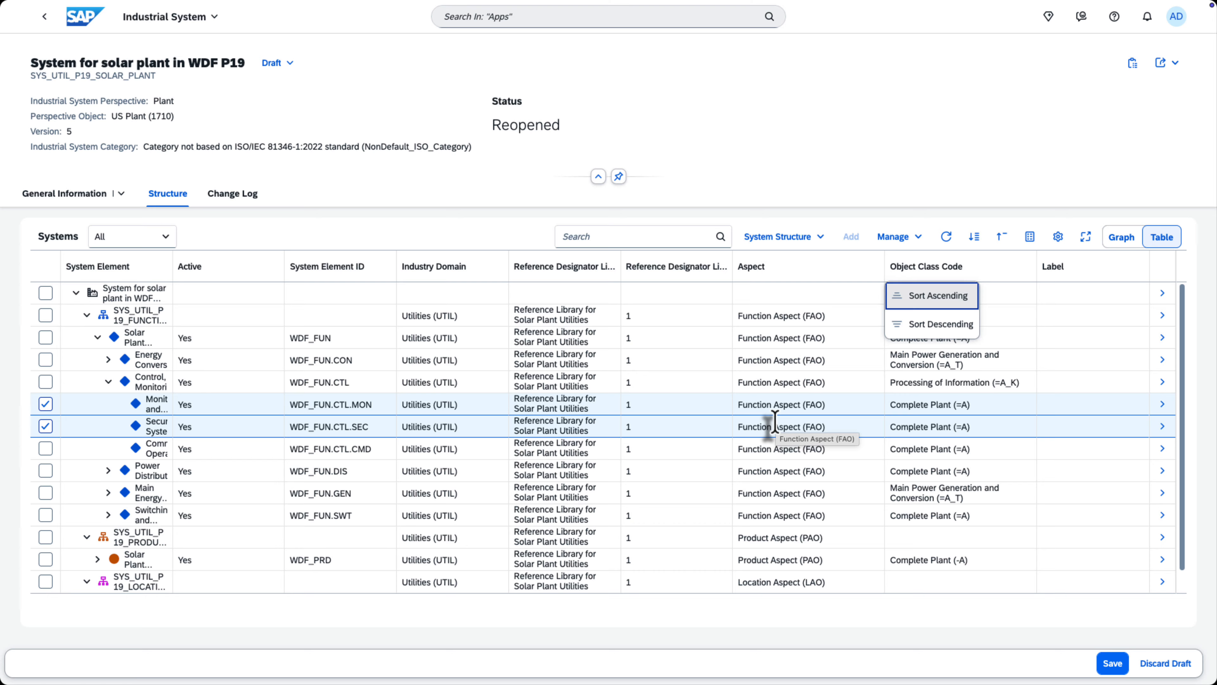
Save the solar plant system draft and change the system's status to Released.
left_click(1113, 662)
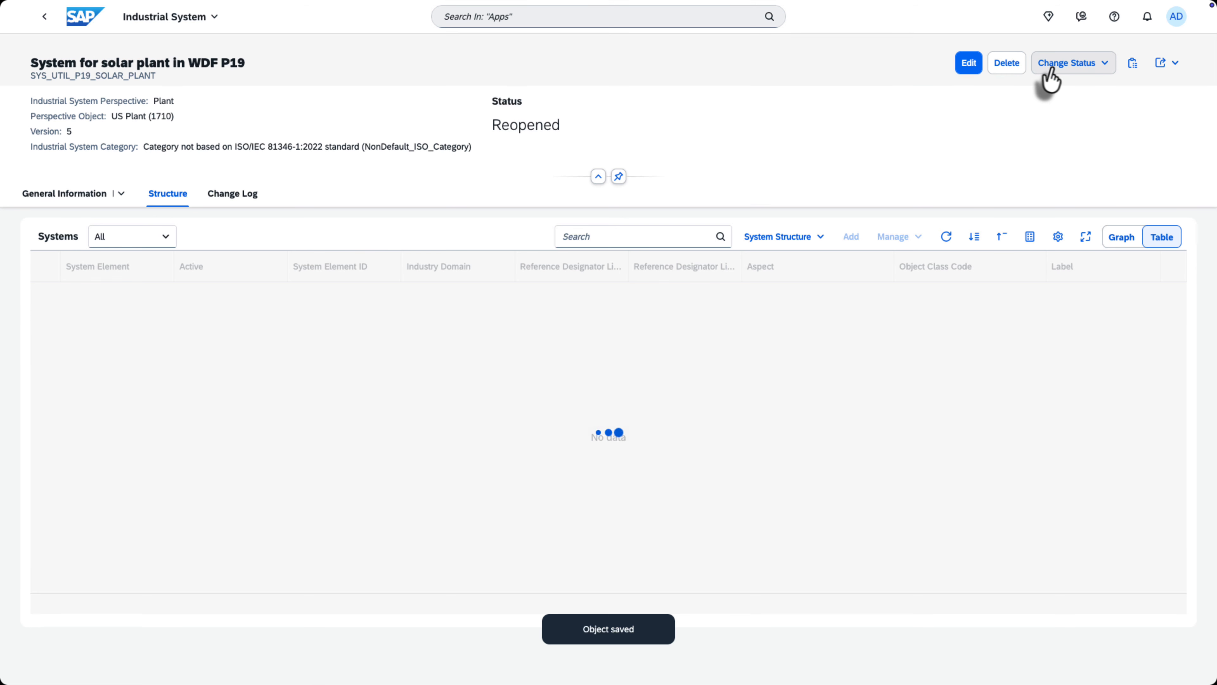
left_click(1054, 71)
left_click(1056, 89)
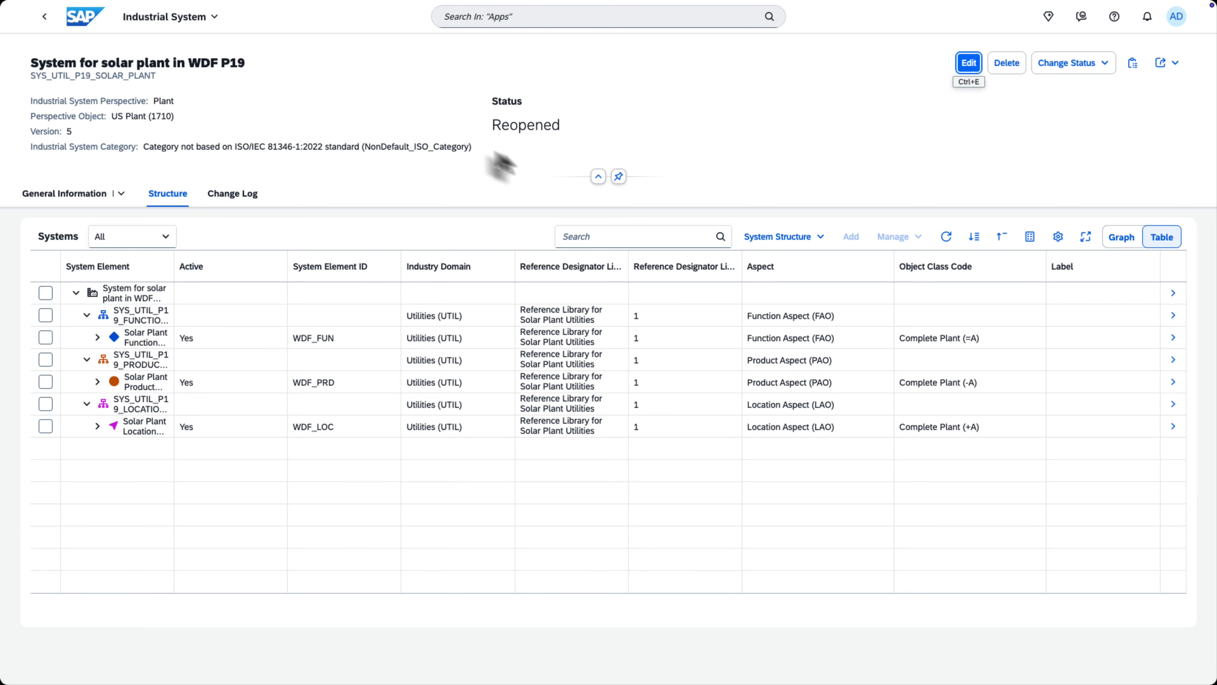
left_click(1067, 67)
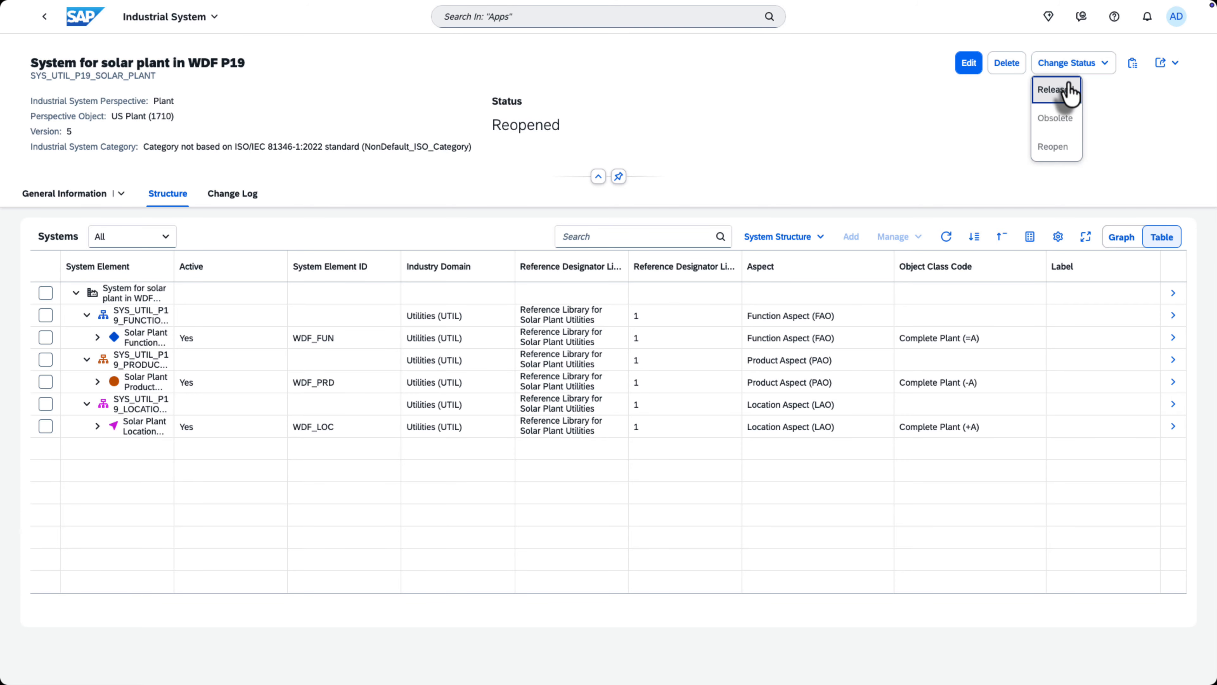
left_click(1065, 93)
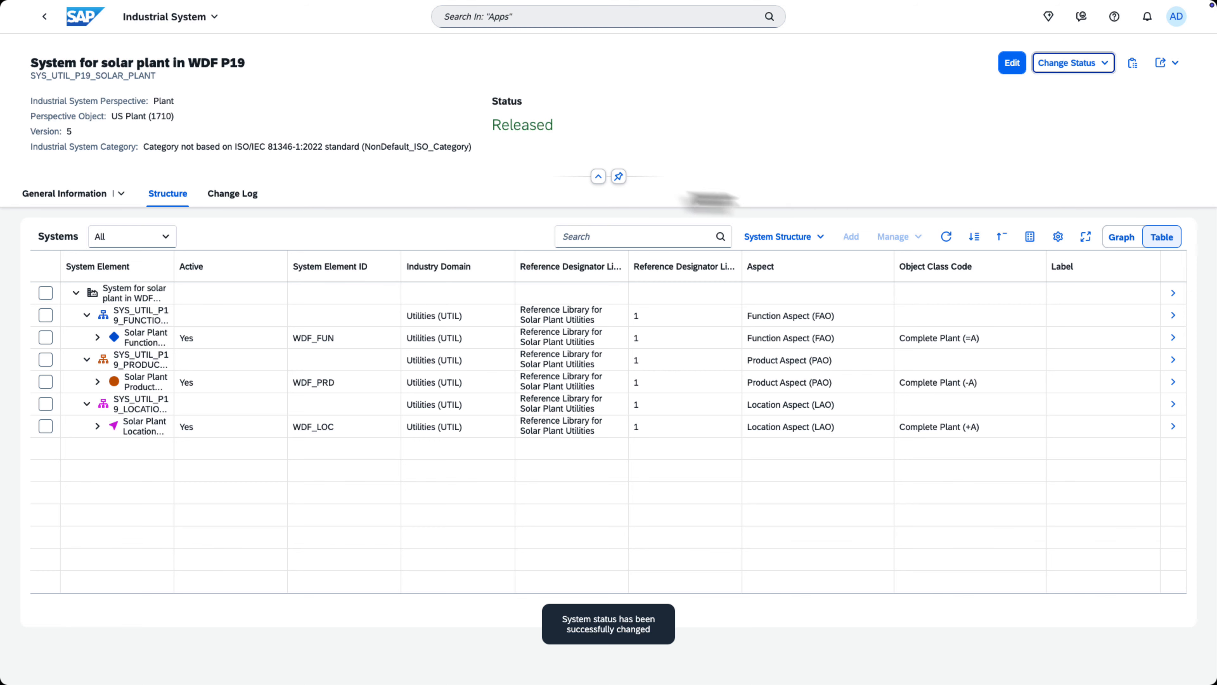
Return to the list of industrial systems, open version 5 of the WDF P19 solar plant system, and review its change log.
left_click(45, 17)
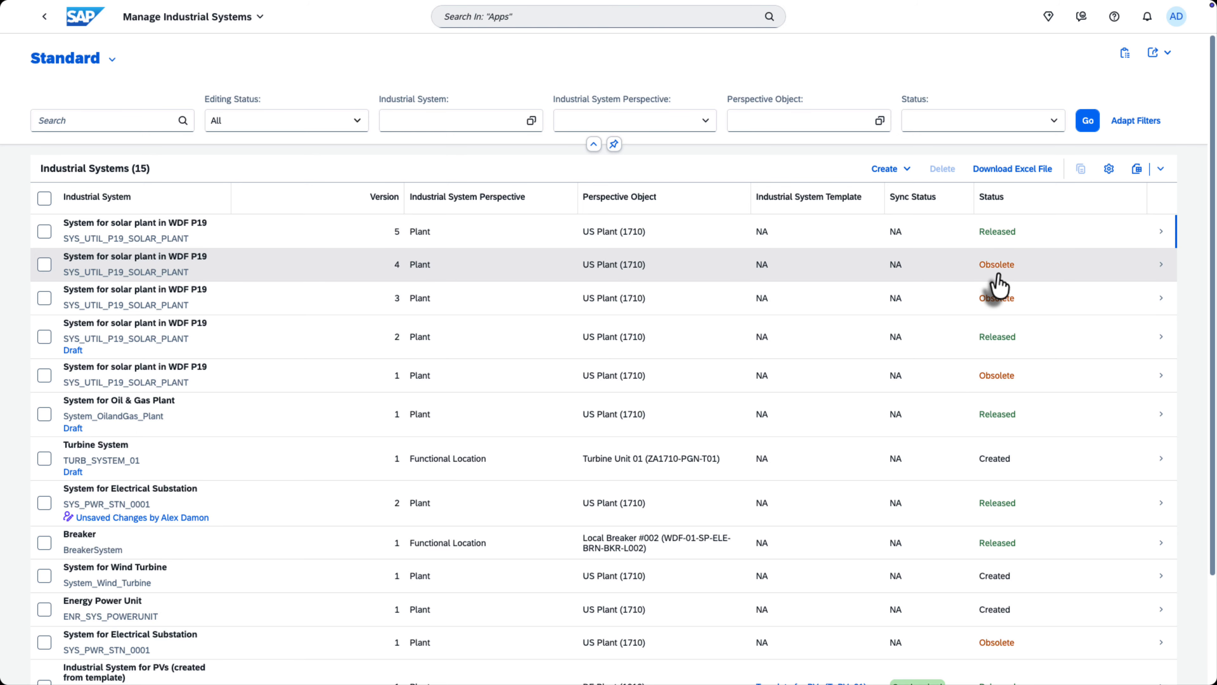
left_click(856, 238)
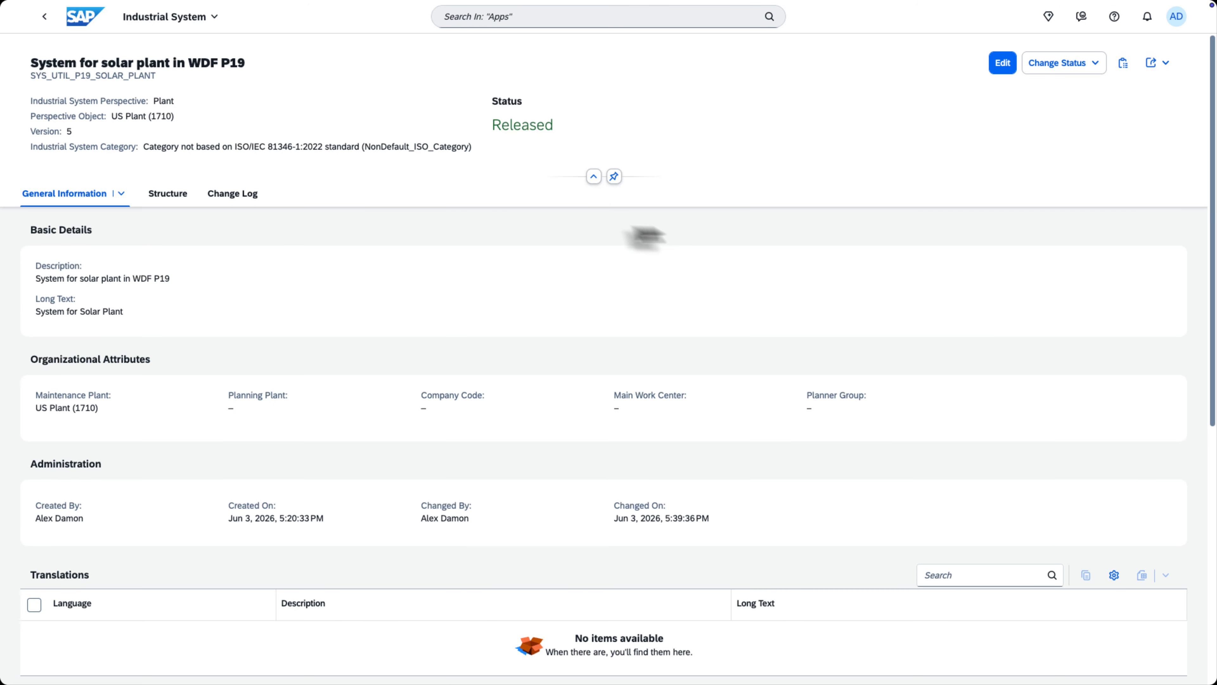
left_click(235, 196)
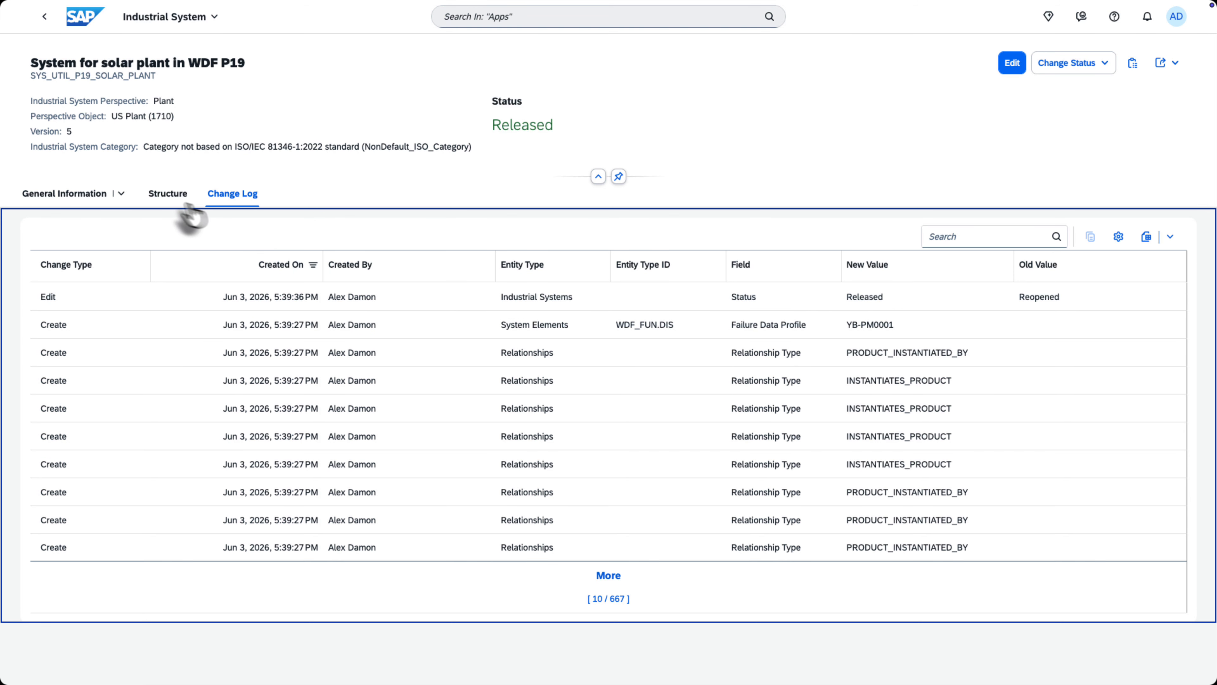
Show the released system's structure as a graph and expand all its elements.
left_click(168, 194)
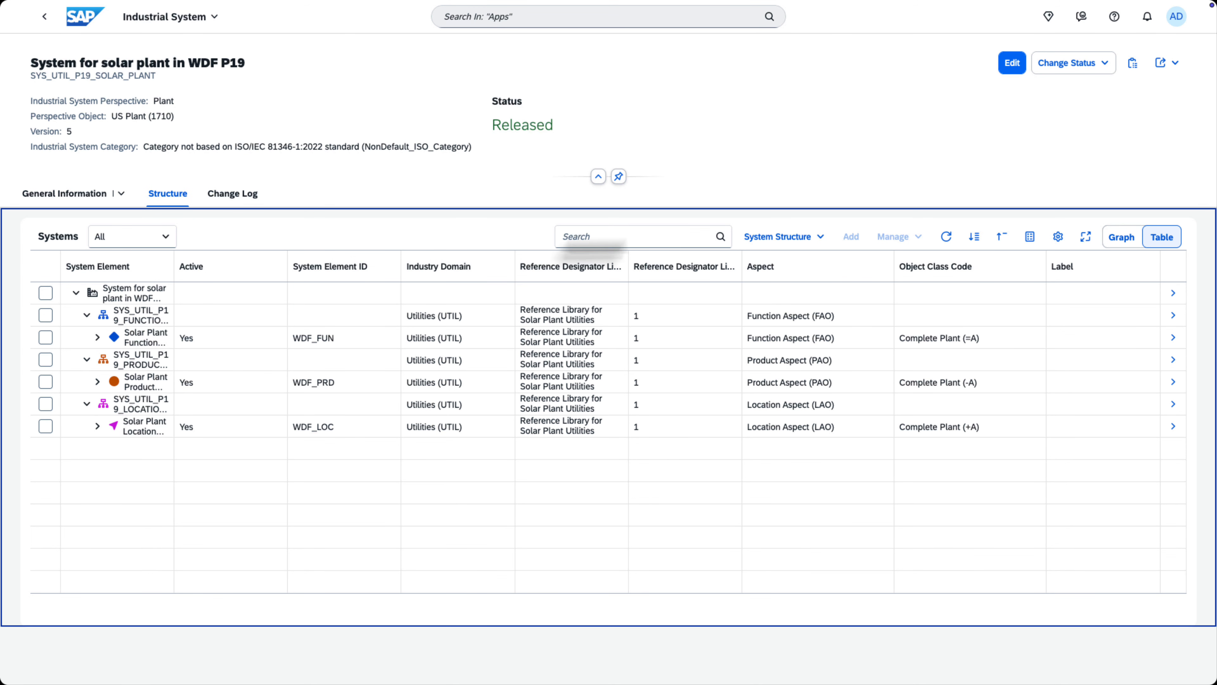
left_click(1119, 237)
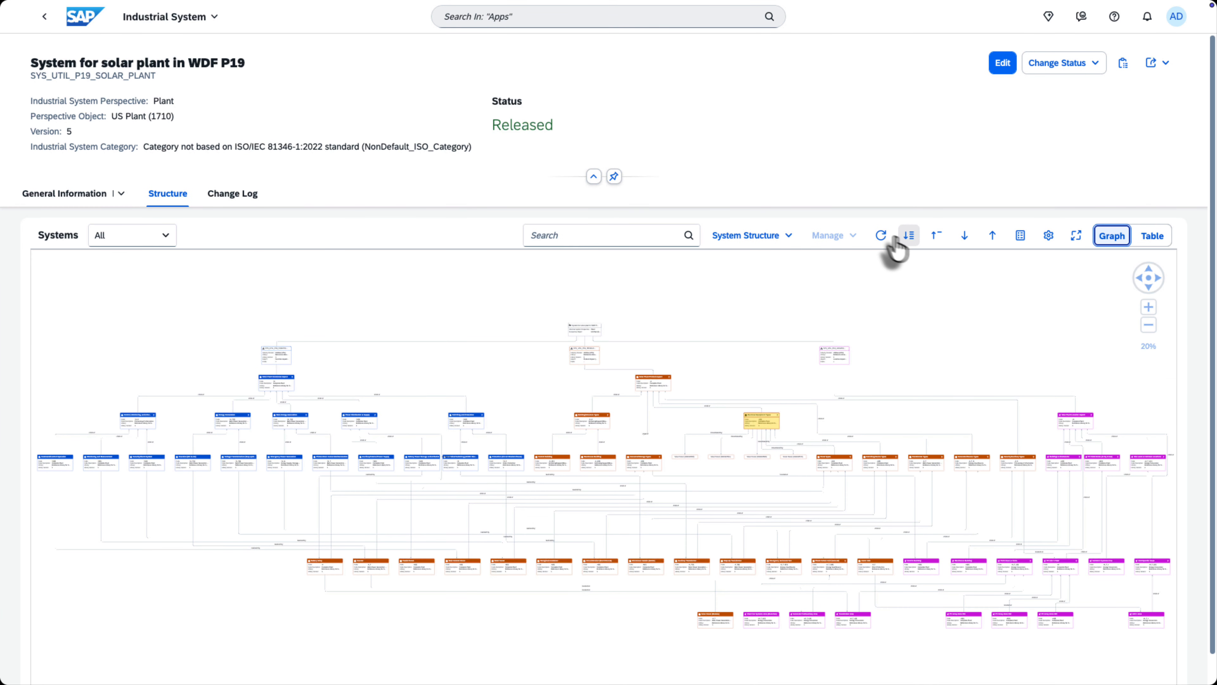
left_click(908, 236)
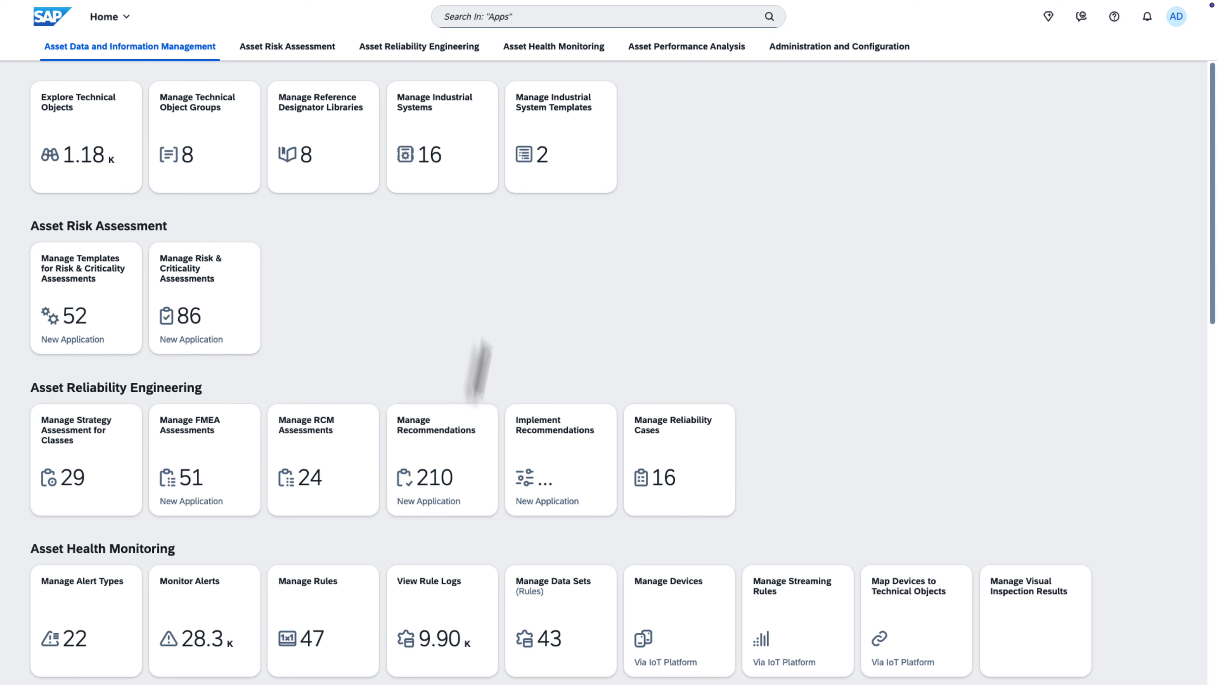
In Manage Recommendations, start a Proactive Calendar recommendation described "Proactive reliability review for energy generation and power distribution — recurring performance degradation across interconnected solar plant components".
left_click(457, 457)
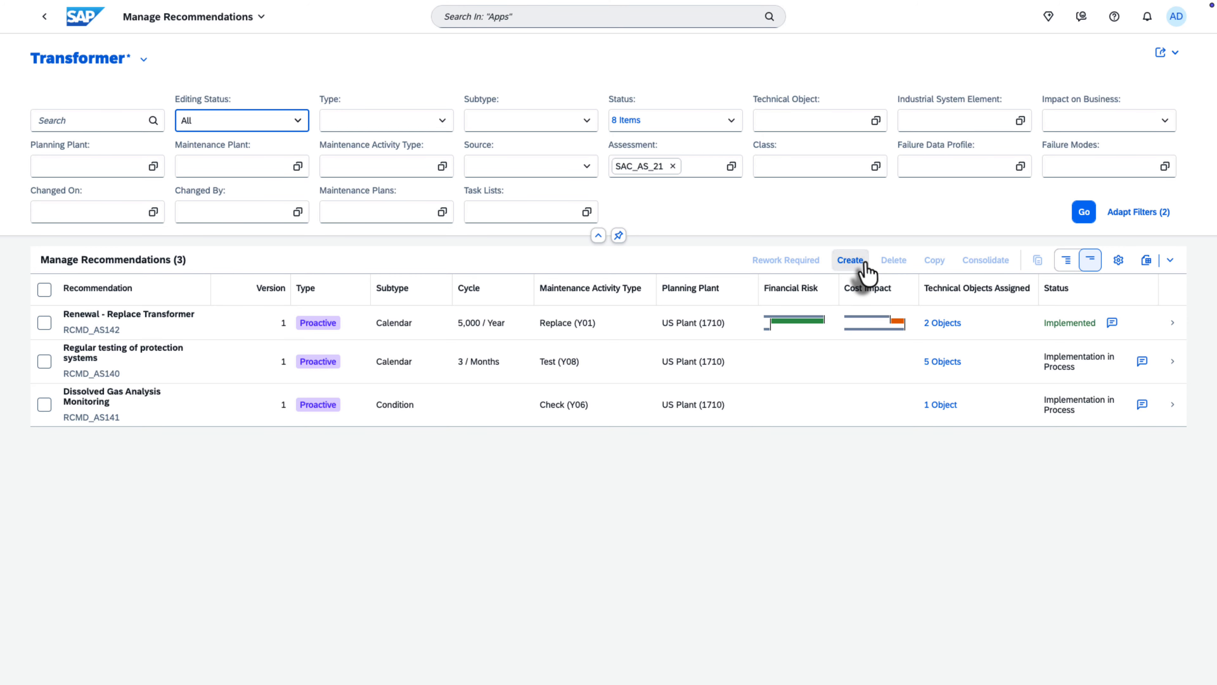
left_click(854, 262)
type("Proactive reliability review for energy generation and power distribution — recurring performance degradation across interconnected solar plant components")
left_click(797, 379)
left_click(566, 433)
left_click(676, 424)
left_click(741, 427)
left_click(625, 453)
Assign the failure data profile Catalog profile Plant Mainten. (YB-PM0001) and create the recommendation.
left_click(800, 494)
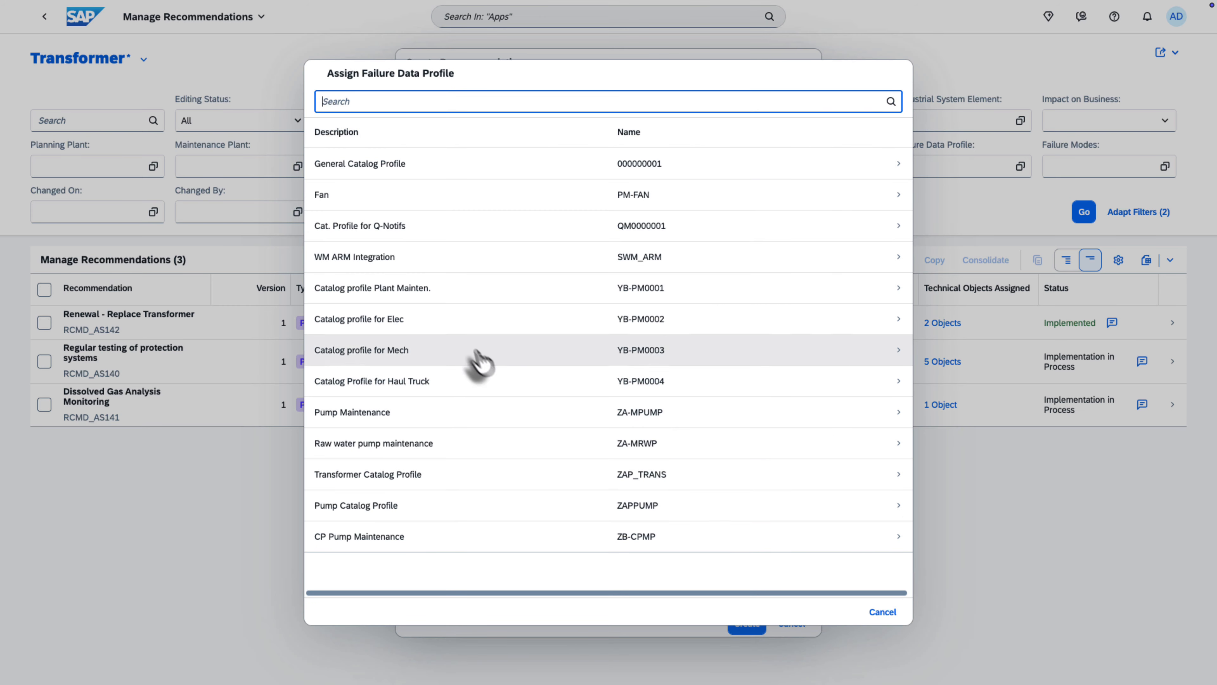
left_click(460, 293)
left_click(747, 334)
left_click(839, 597)
left_click(734, 625)
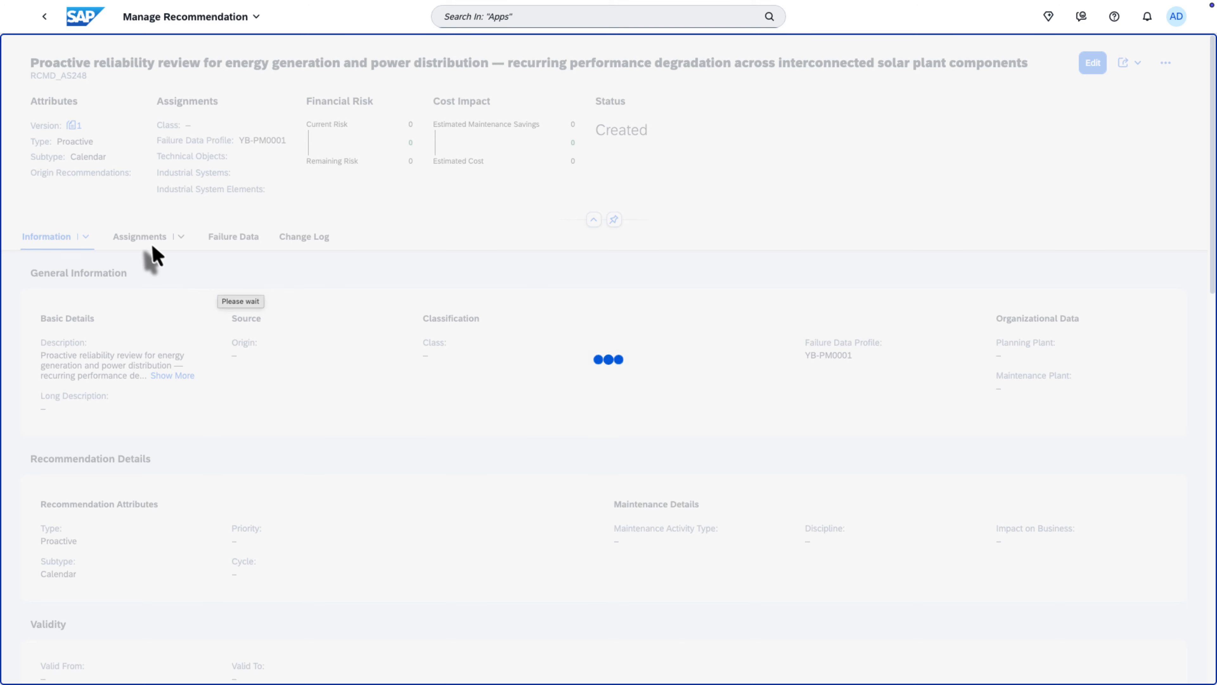
Assign the industrial system element Power Distribution & Supply (WDF_FUN.DIS) to the recommendation and save it.
left_click(144, 242)
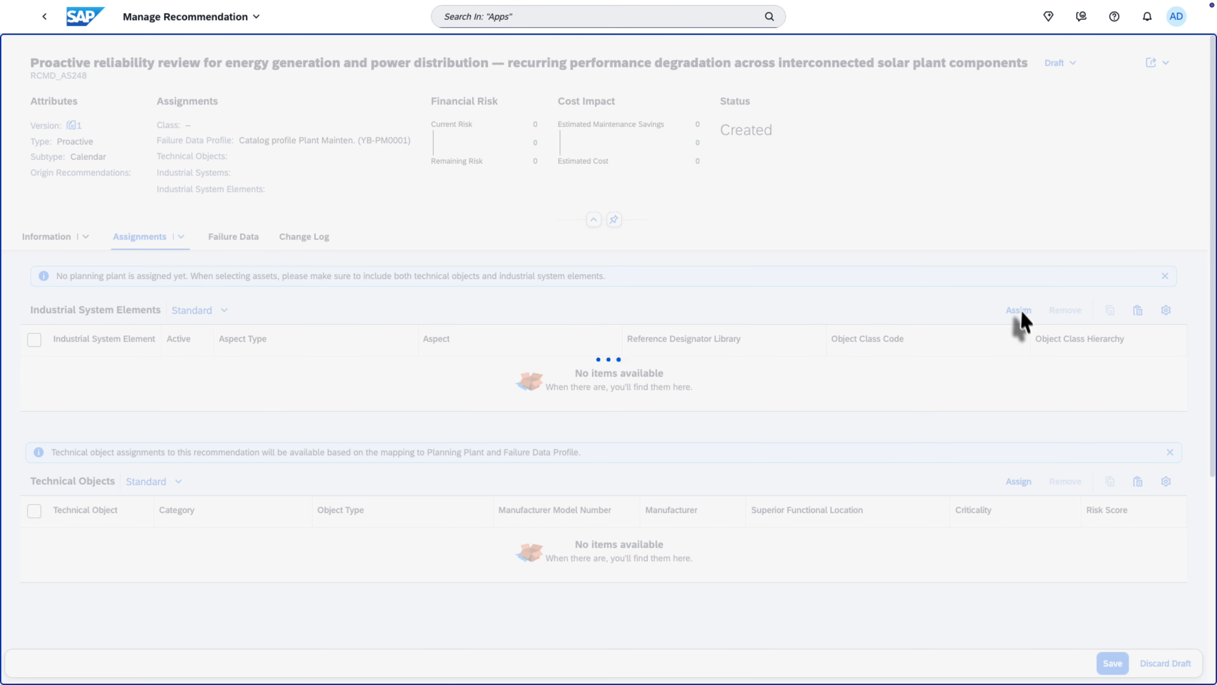
left_click(1020, 310)
left_click(258, 118)
left_click(85, 279)
left_click(1089, 651)
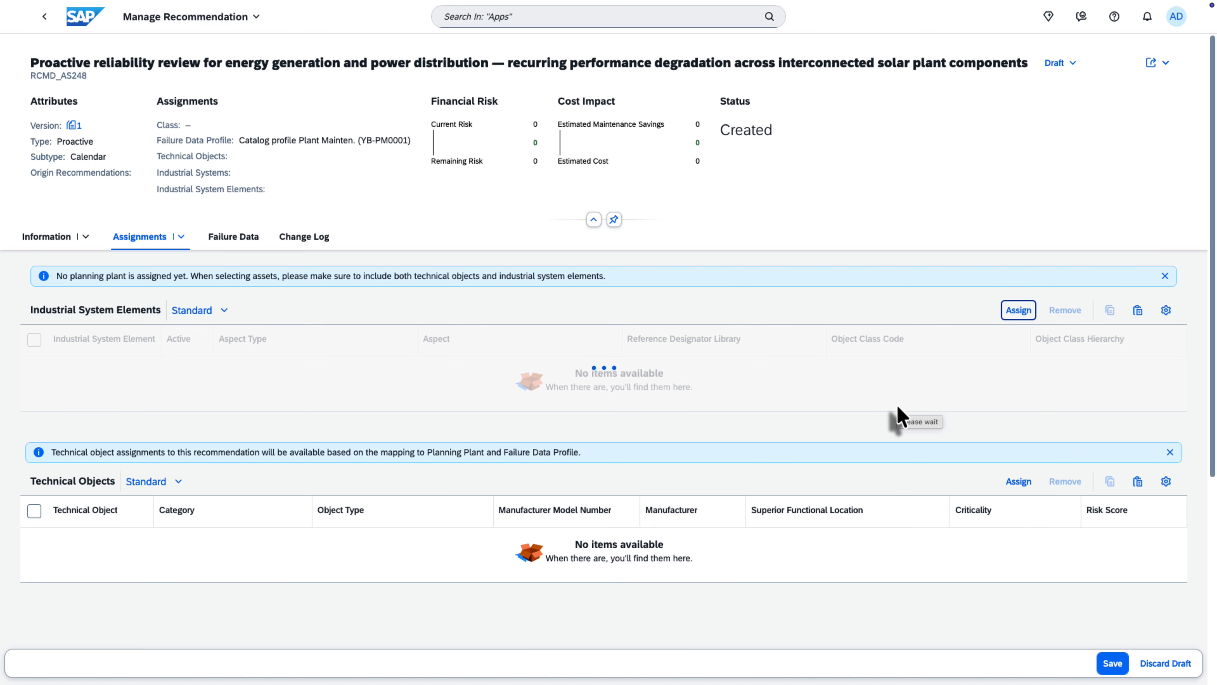
left_click(1106, 667)
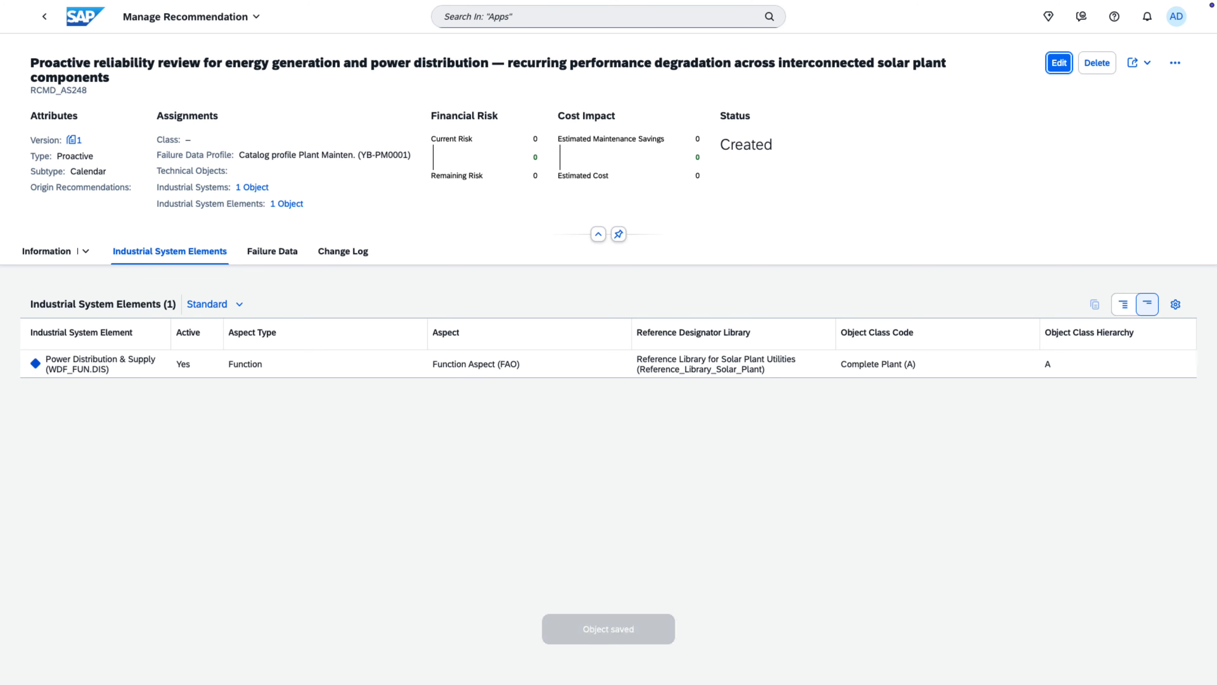
Change the recommendation's status to In Process and then to For Review, saving each change.
left_click(1176, 63)
left_click(1133, 120)
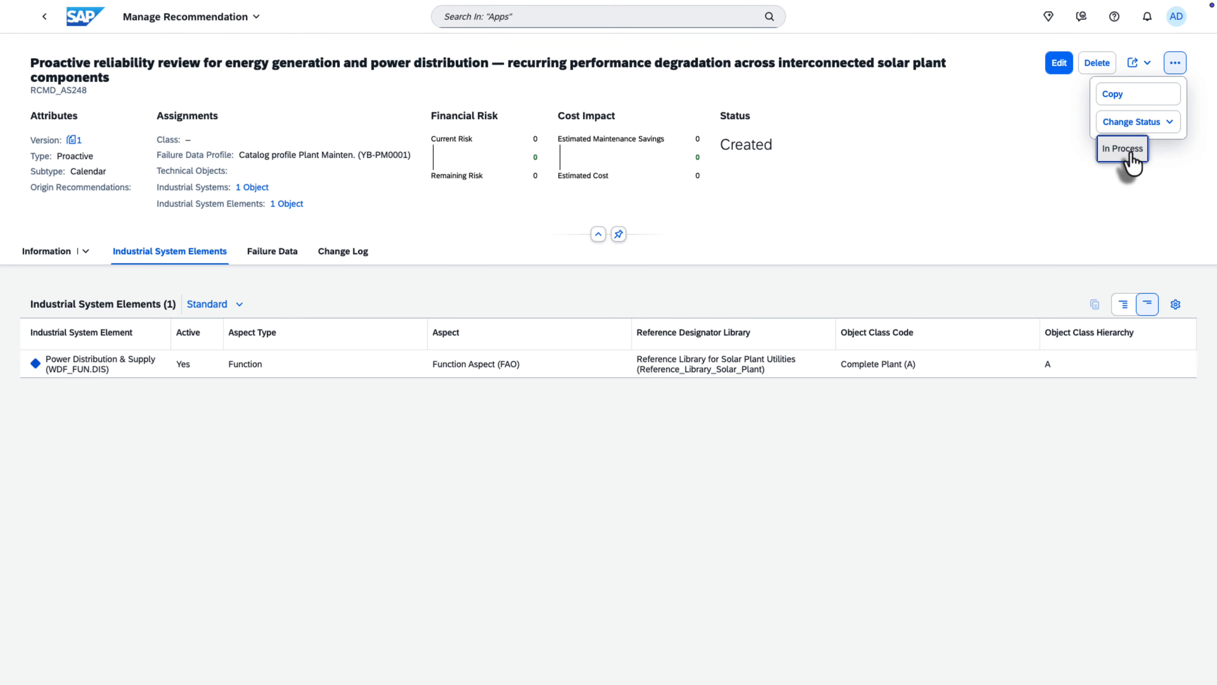
left_click(1125, 150)
left_click(629, 411)
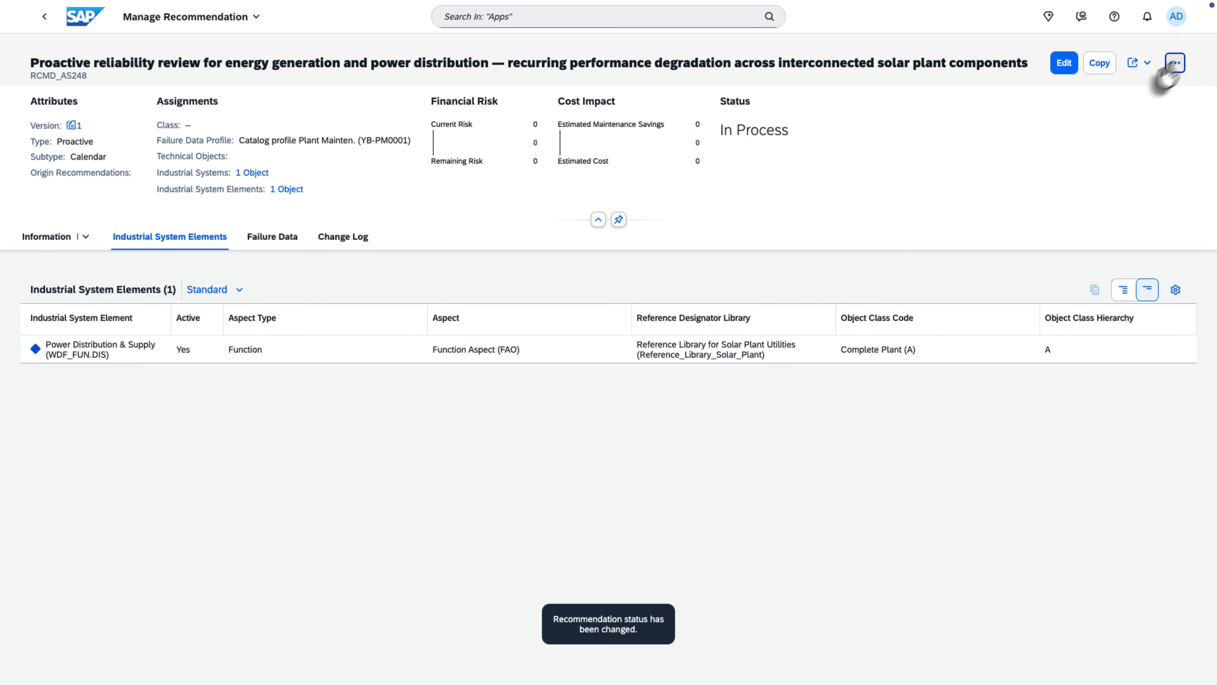
left_click(1176, 63)
left_click(1133, 94)
left_click(1132, 121)
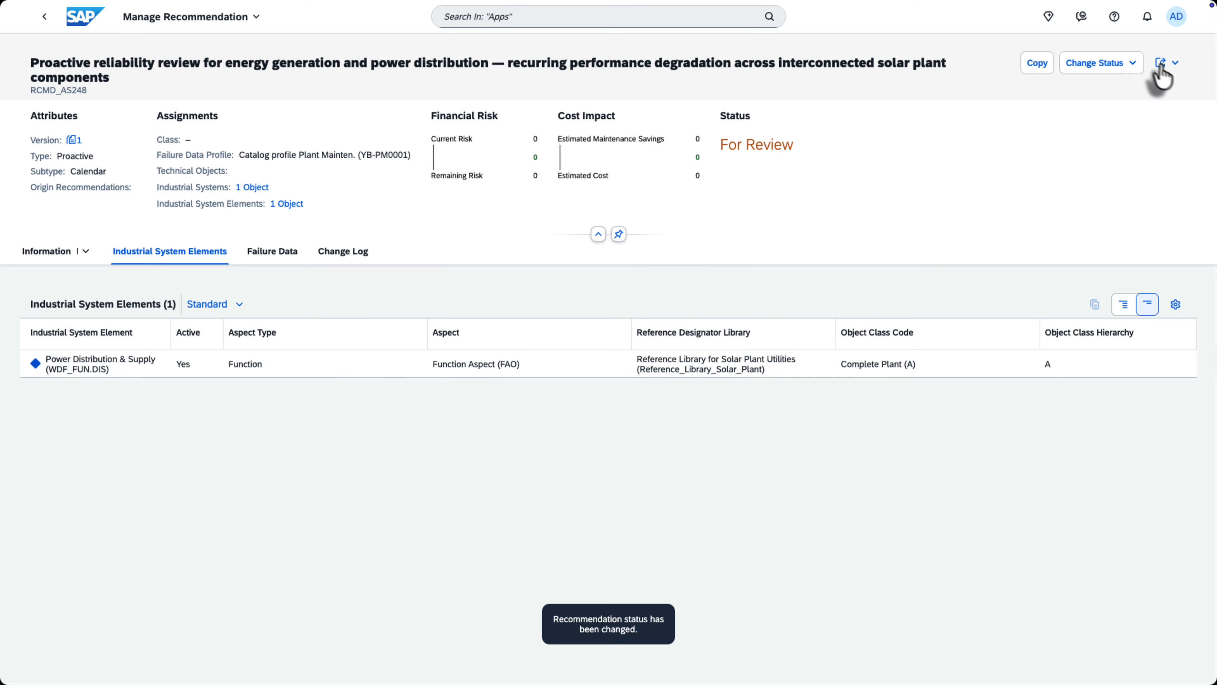
Advance the recommendation's status to Ready for Release and then to Released with the comment "Released".
left_click(1121, 64)
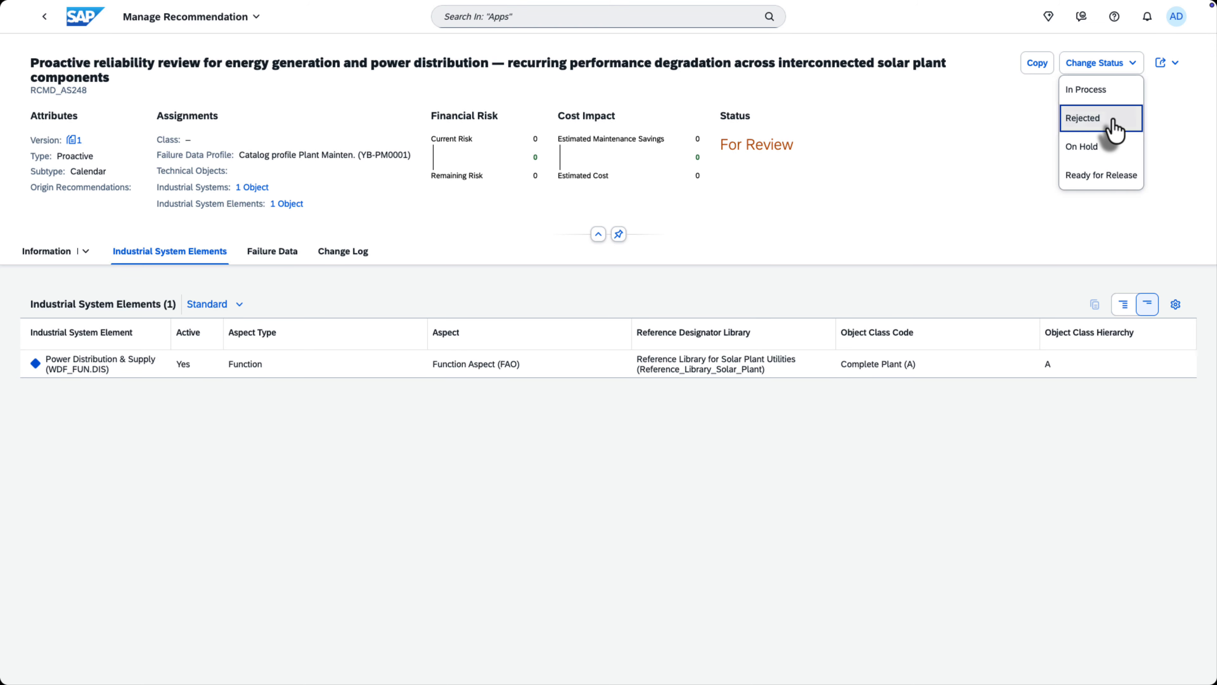
left_click(1098, 176)
left_click(634, 407)
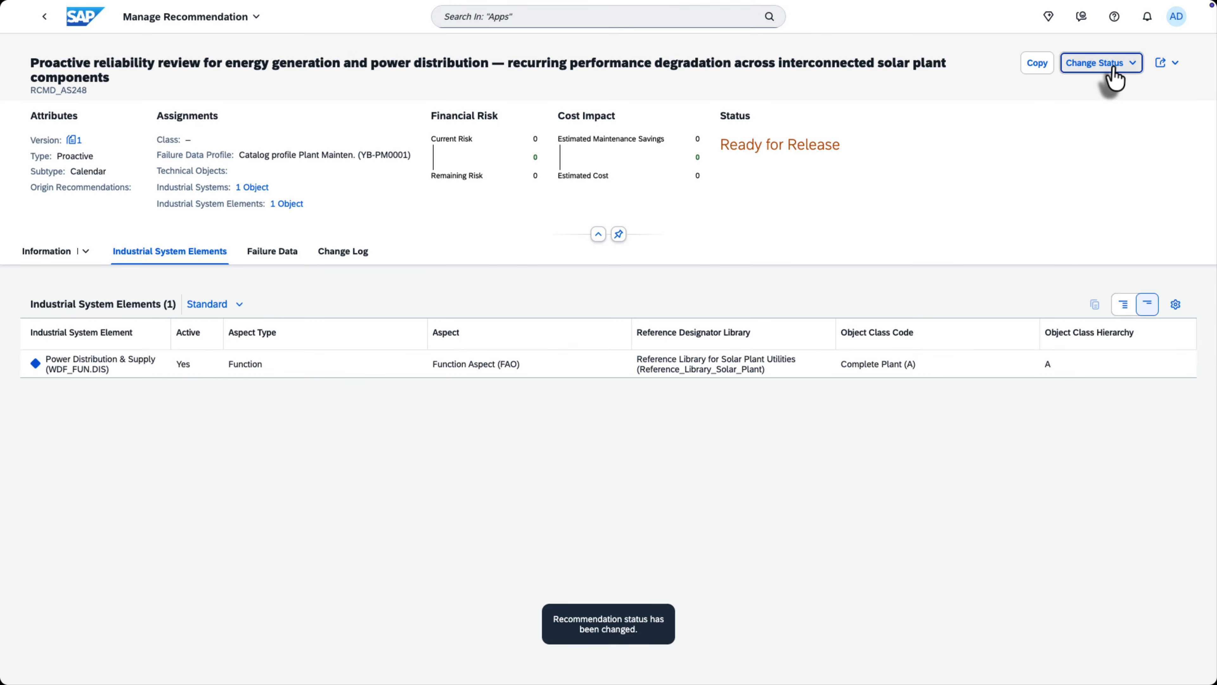
left_click(1114, 65)
left_click(1085, 175)
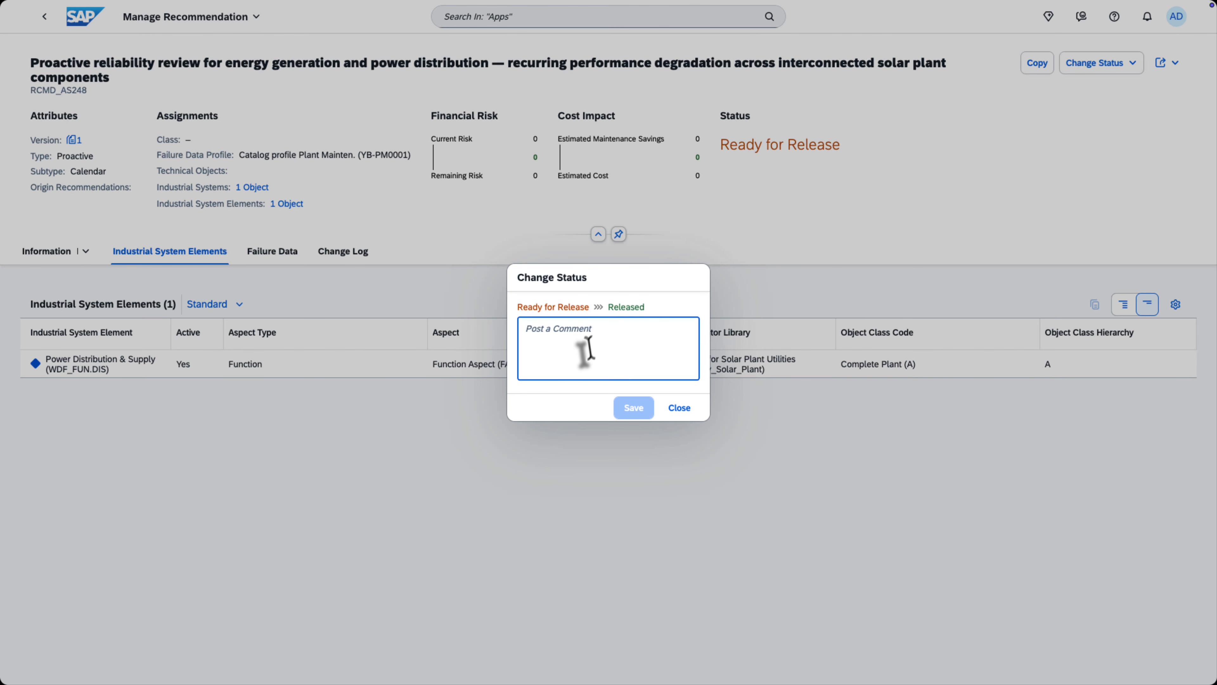
type("Released")
left_click(634, 407)
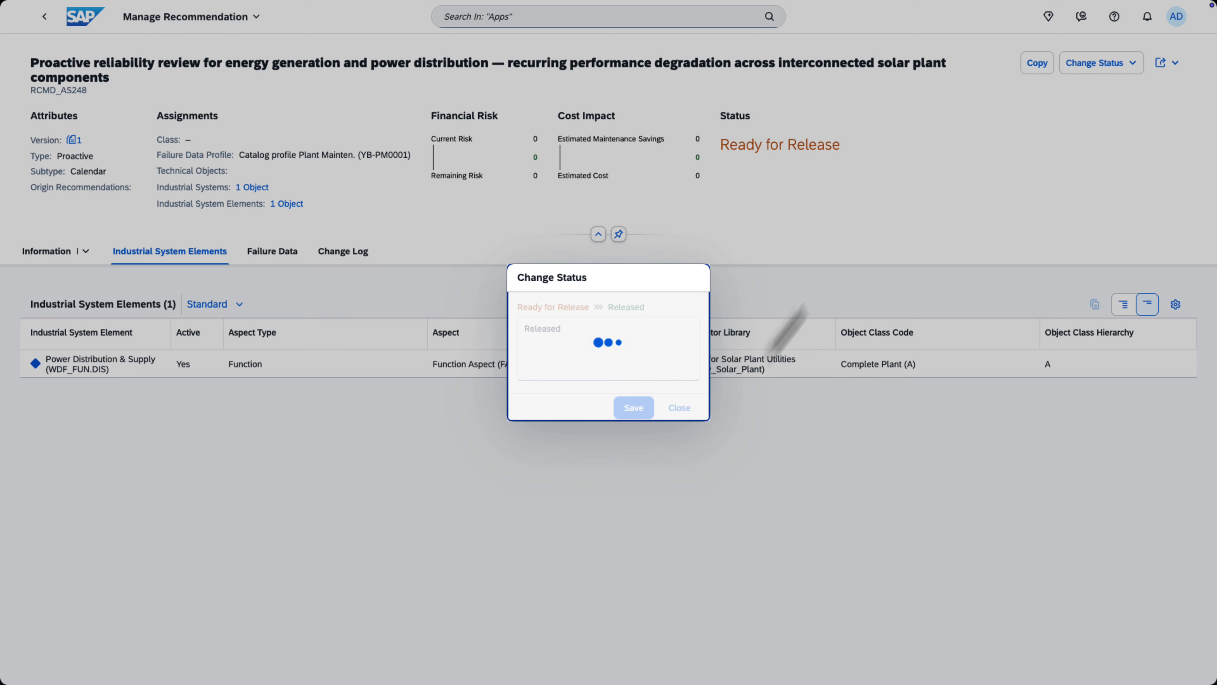